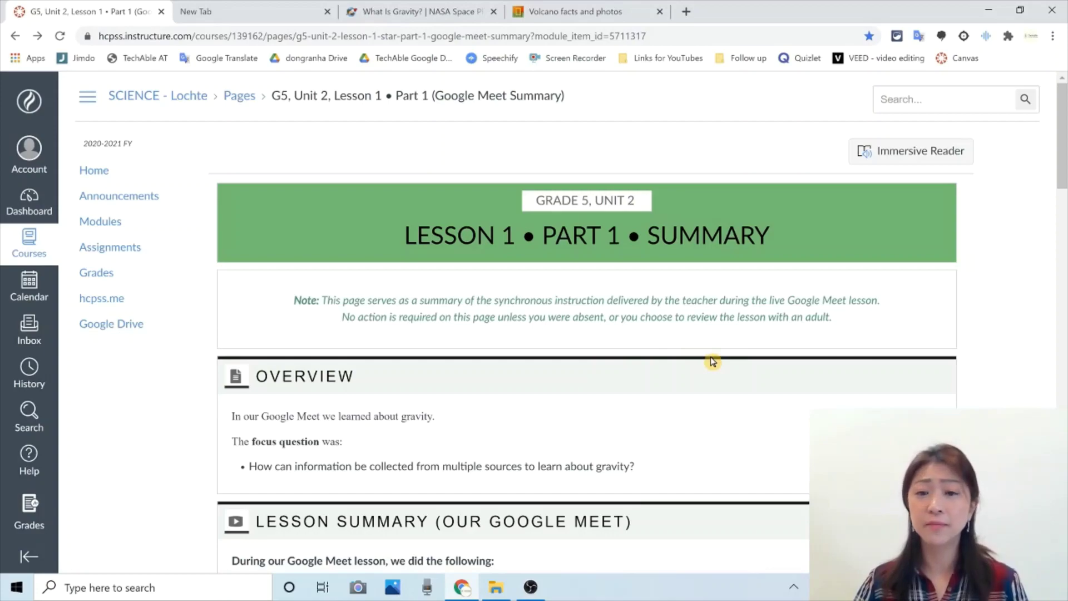
scroll(713, 362, "down", 12)
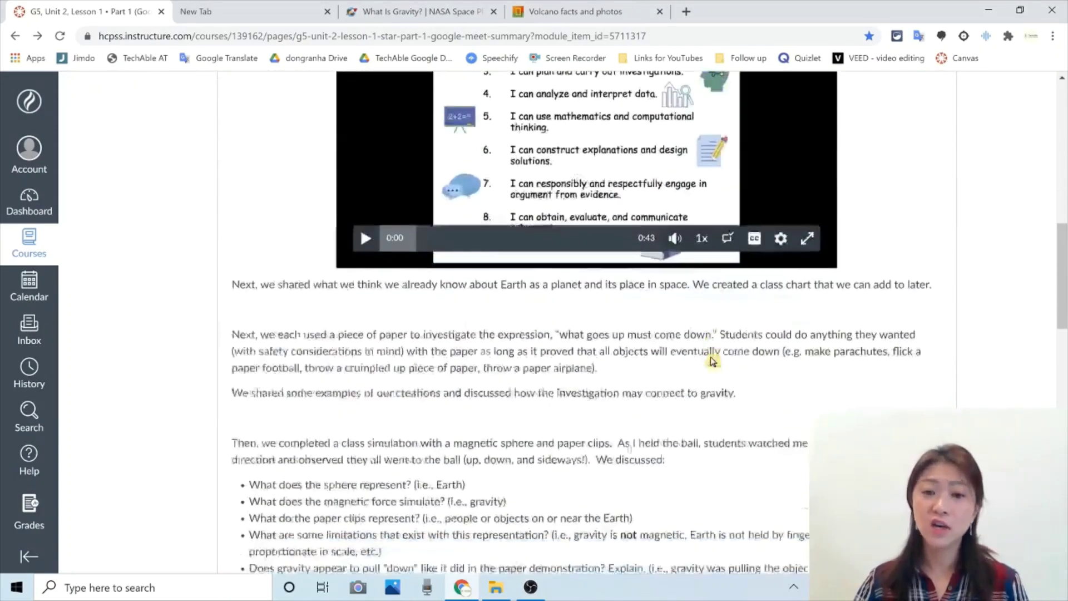
scroll(712, 361, "down", 1)
scroll(712, 362, "down", 3)
scroll(713, 362, "down", 1)
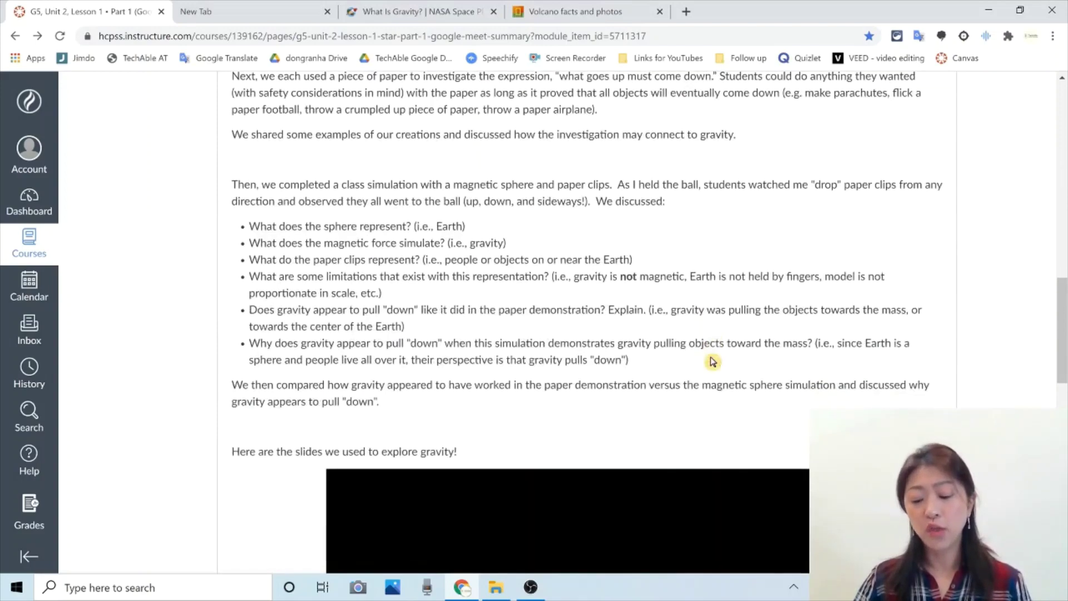
scroll(713, 362, "down", 7)
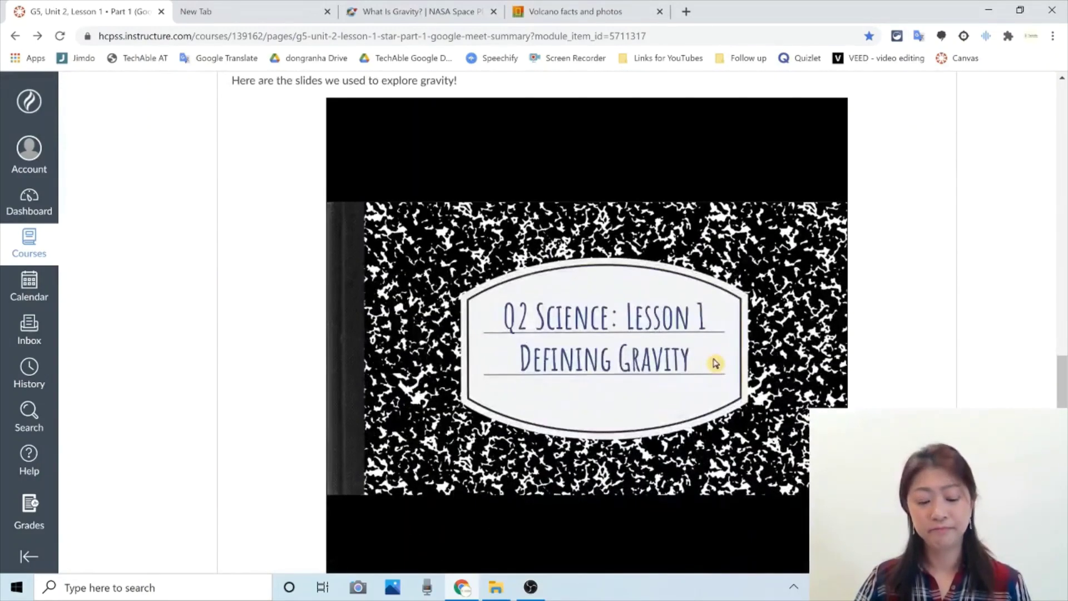
scroll(944, 299, "up", 4)
scroll(932, 326, "up", 15)
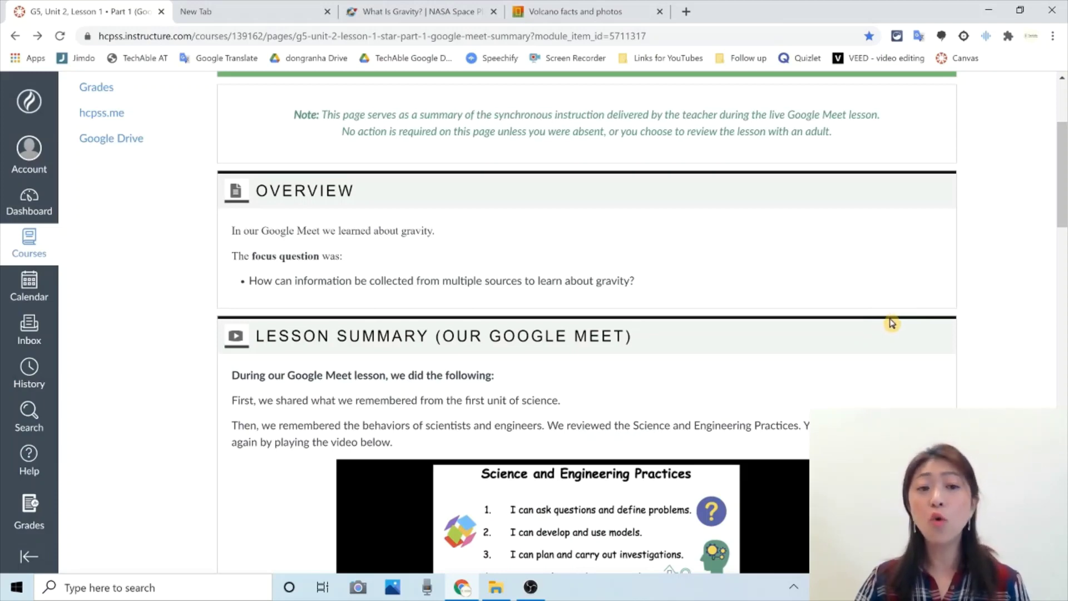
scroll(888, 325, "up", 4)
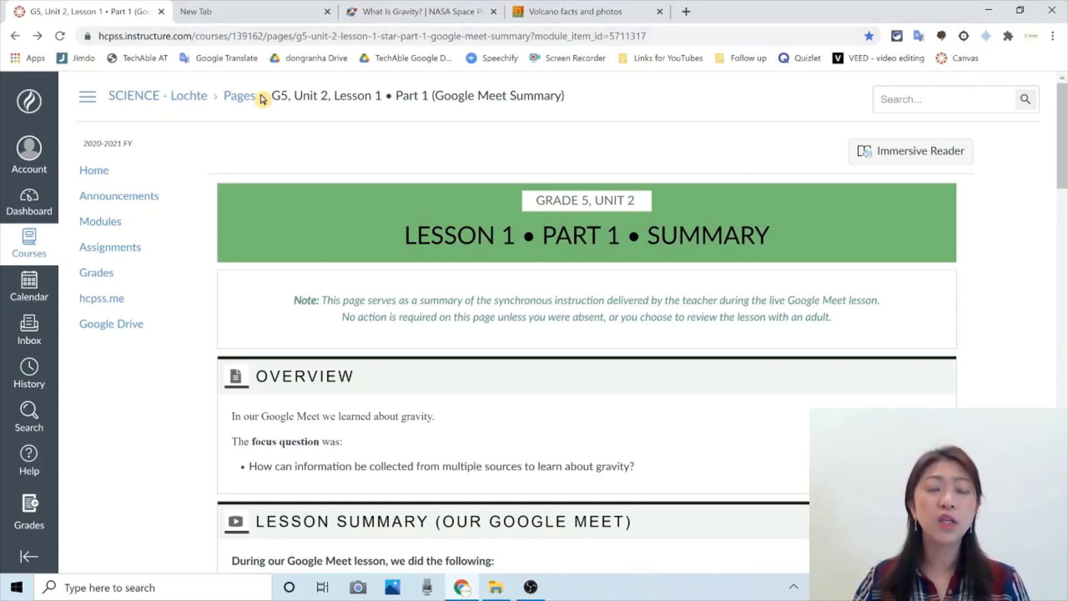
Step: Open the Chrome Web Store from the Apps list in the empty new tab
left_click(258, 6)
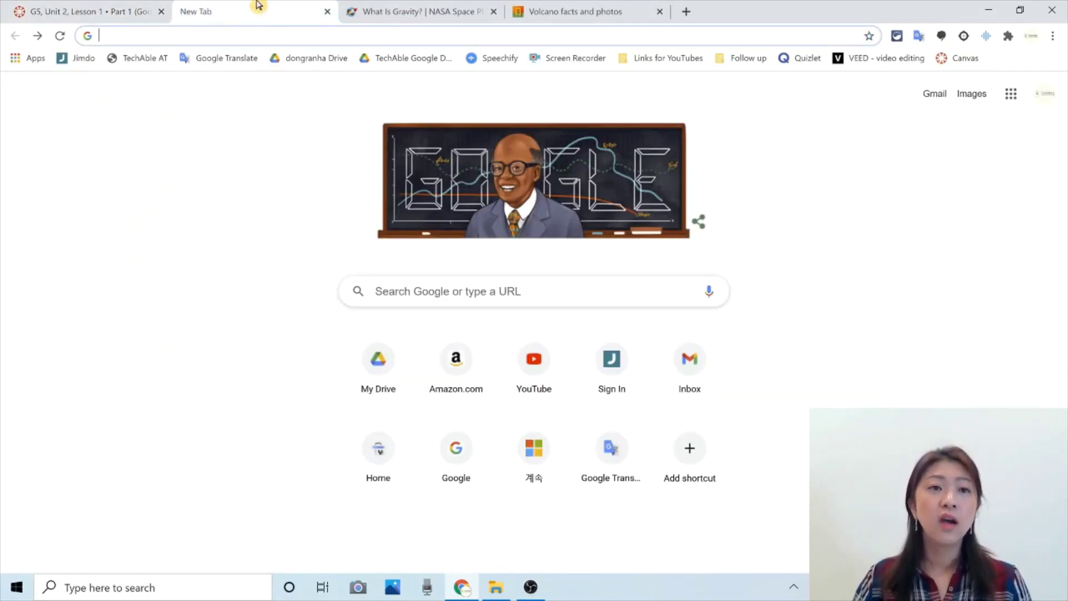
left_click(32, 65)
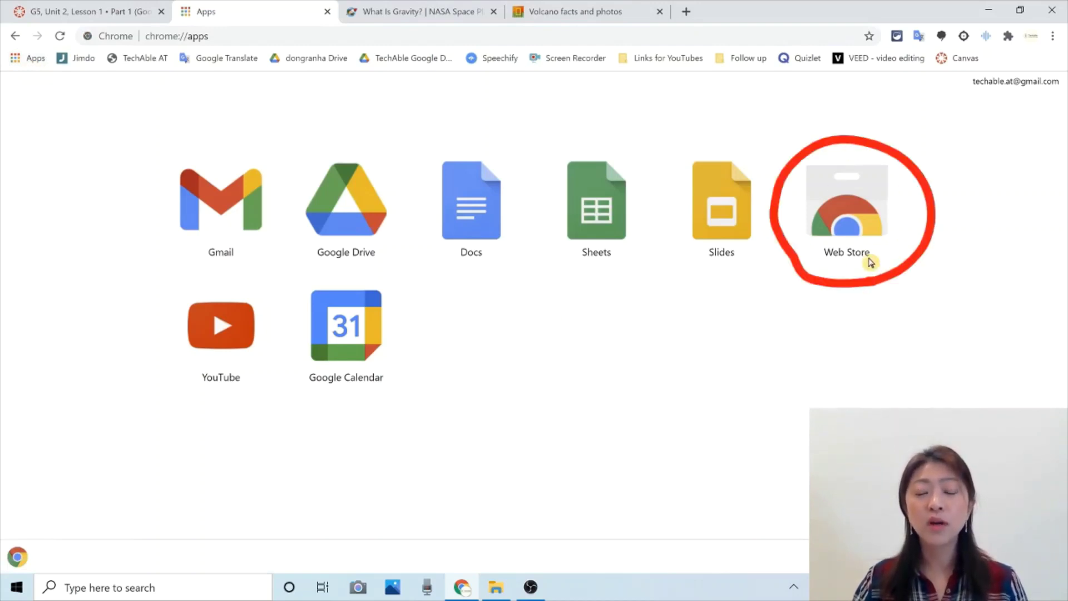
left_click(862, 217)
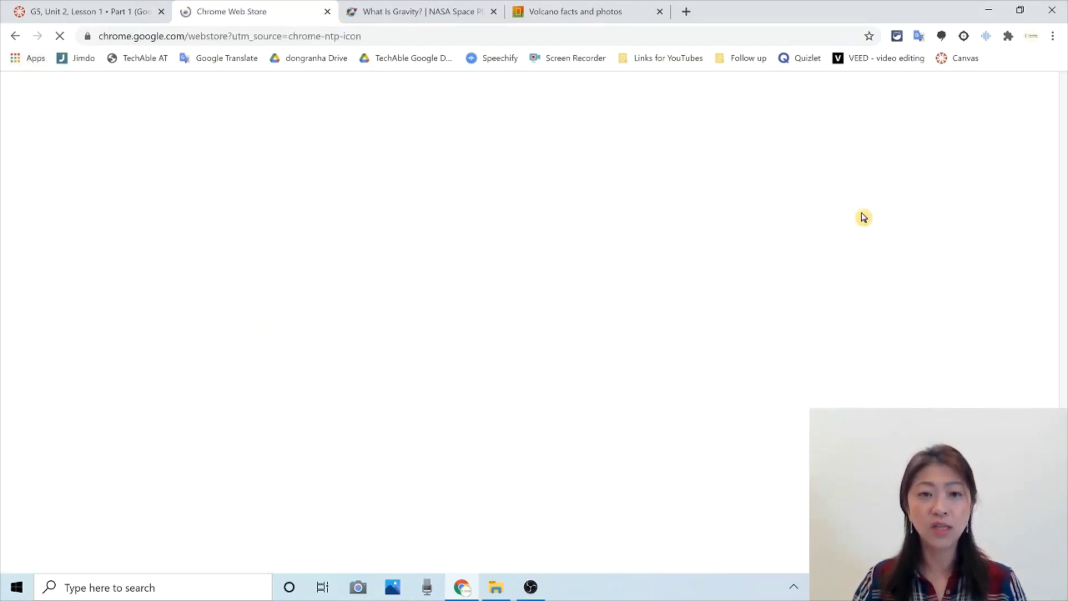
Step: Search the store for 'snap and read', open the installed Snap&Read listing, and return to Canvas
left_click(234, 143)
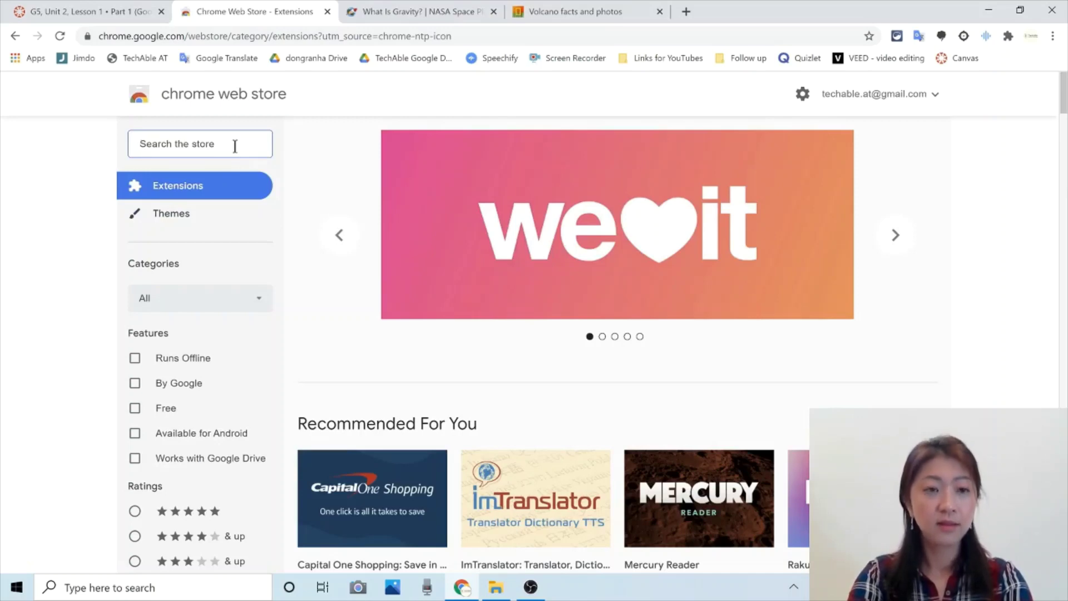
type("snap and read")
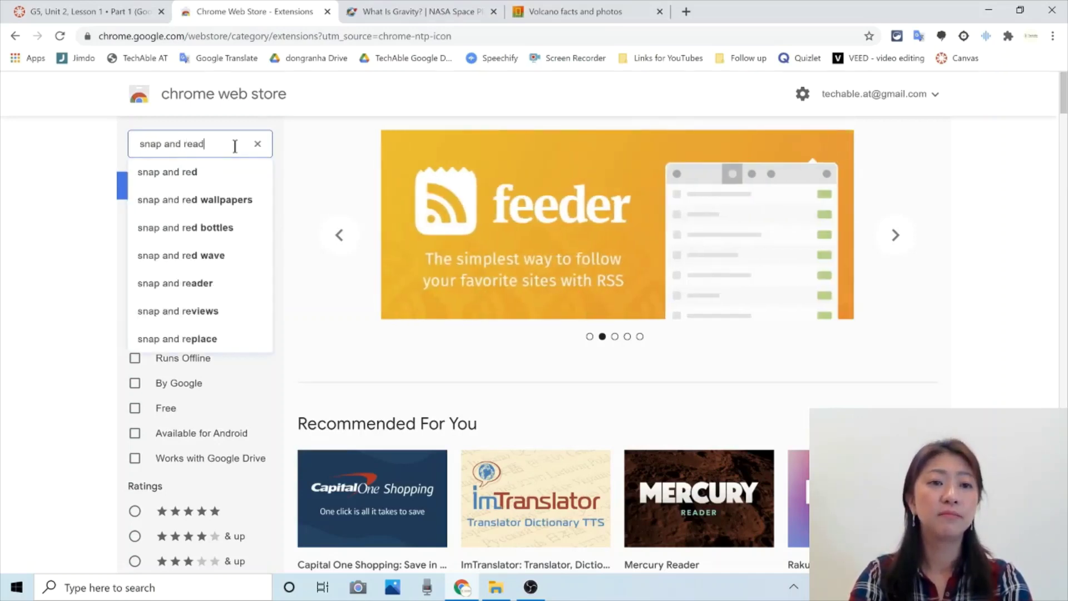
key("Return")
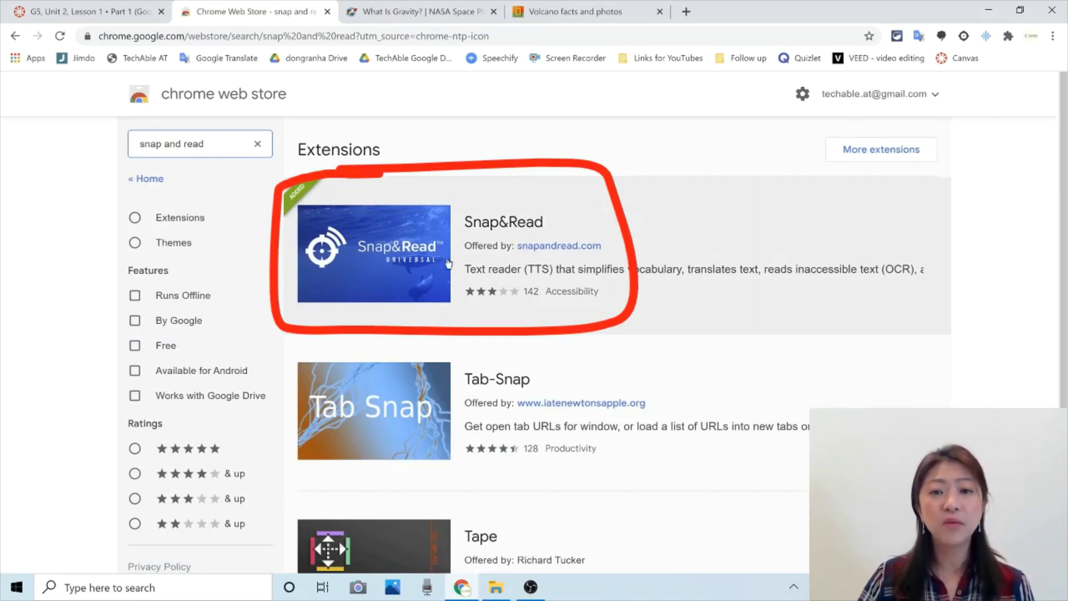
left_click(426, 271)
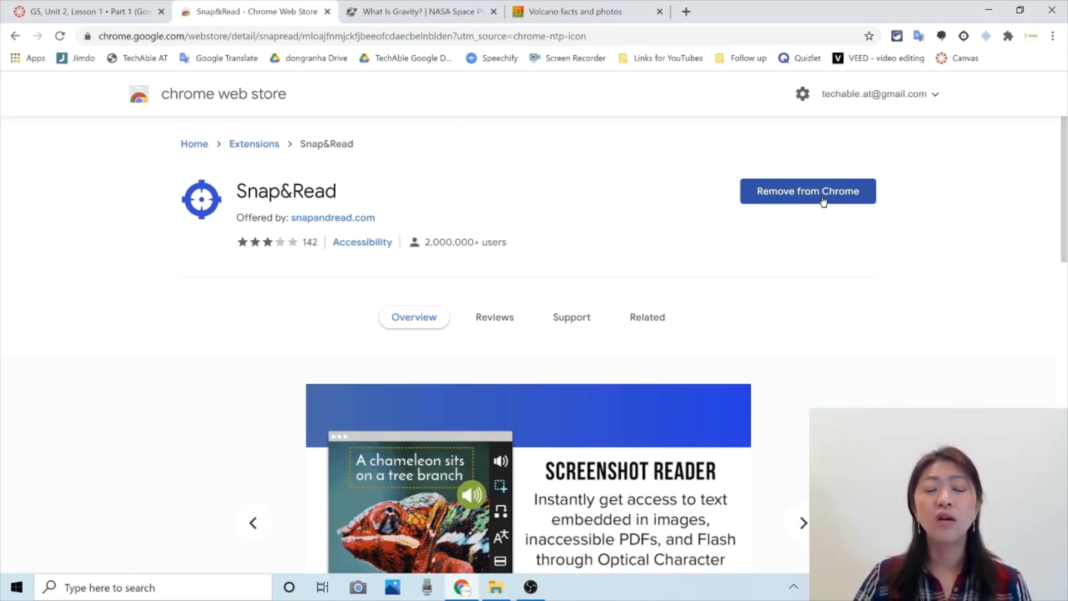
left_click(113, 14)
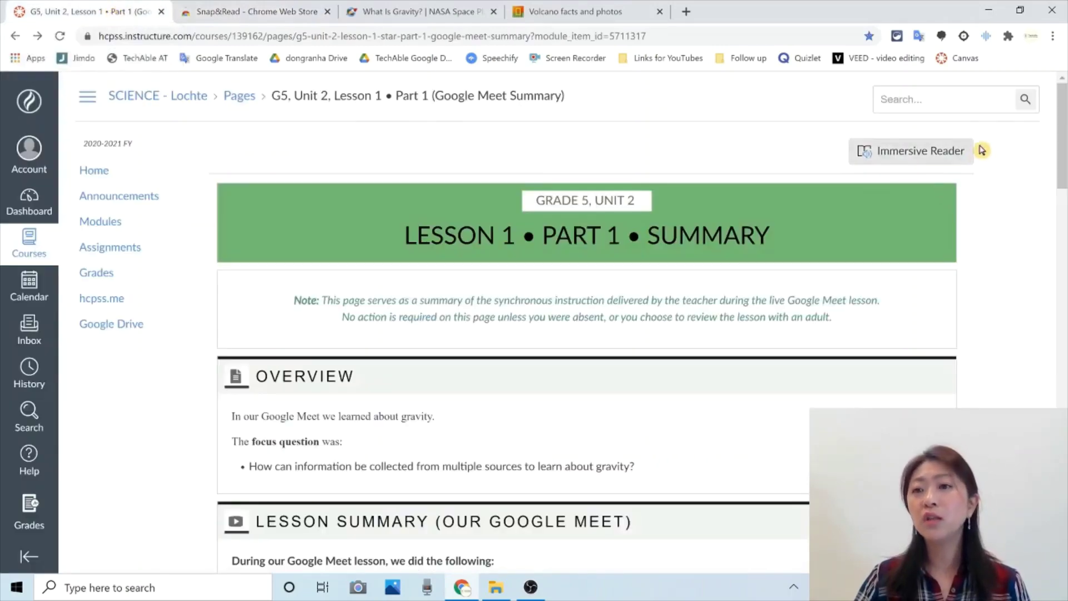
Step: Switch Snap&Read on for the Canvas Lesson 1 gravity summary page from its toolbar menu
left_click_drag(981, 20, 970, 54)
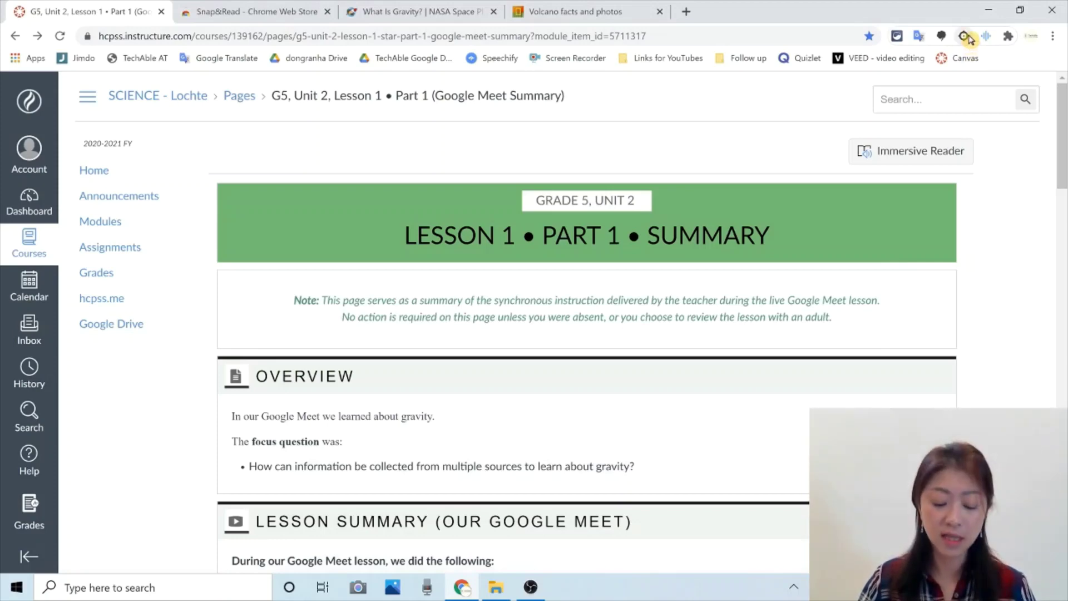
left_click(965, 37)
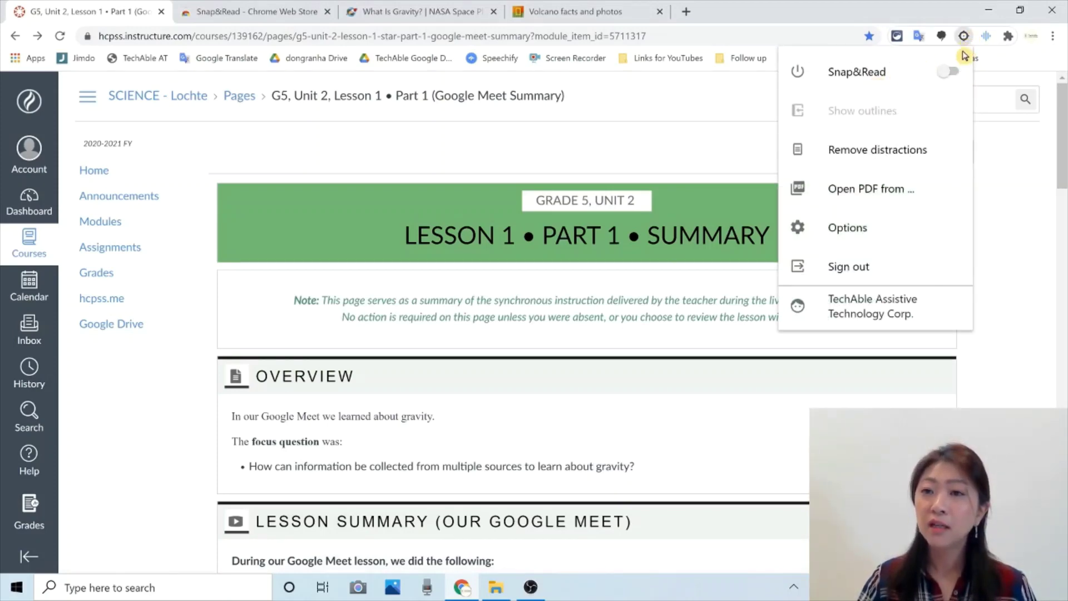
left_click(946, 78)
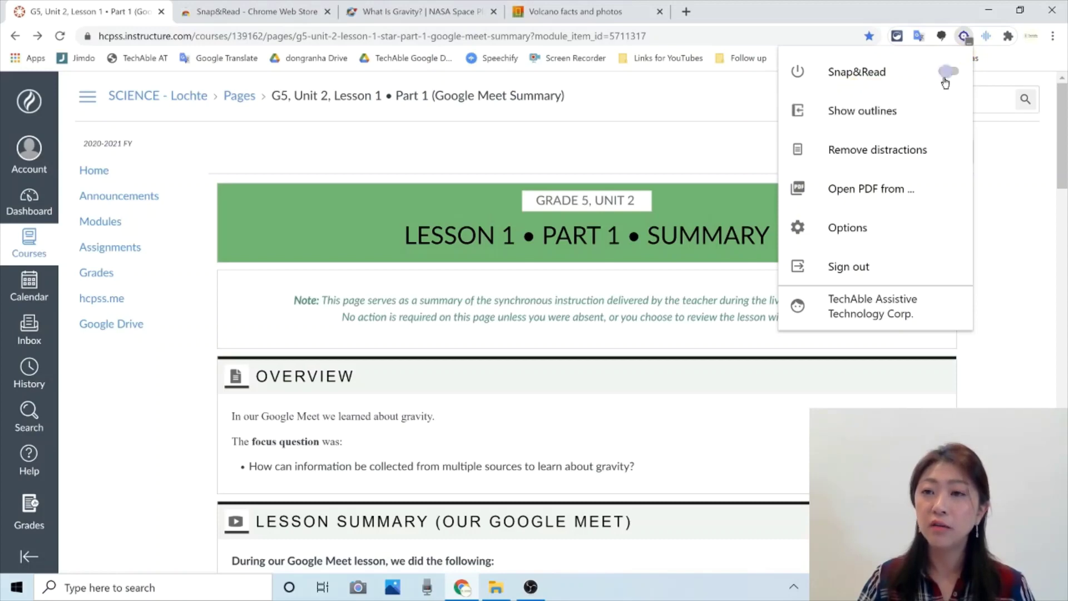
left_click(1010, 160)
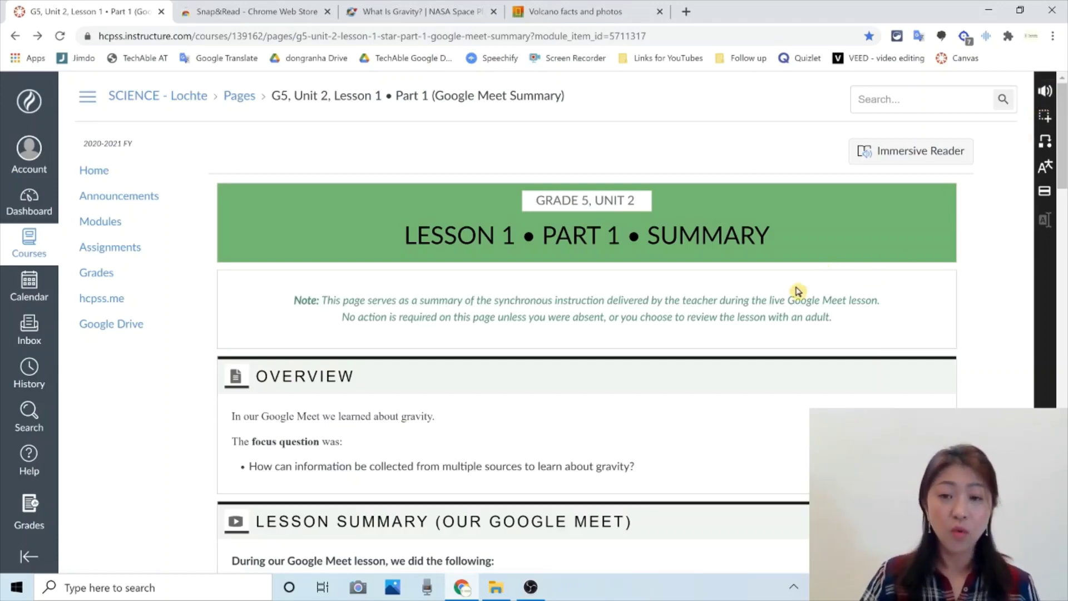
Step: Have the 'Next, we shared…' paragraph about Earth in space read aloud, then stop it
scroll(745, 338, "down", 5)
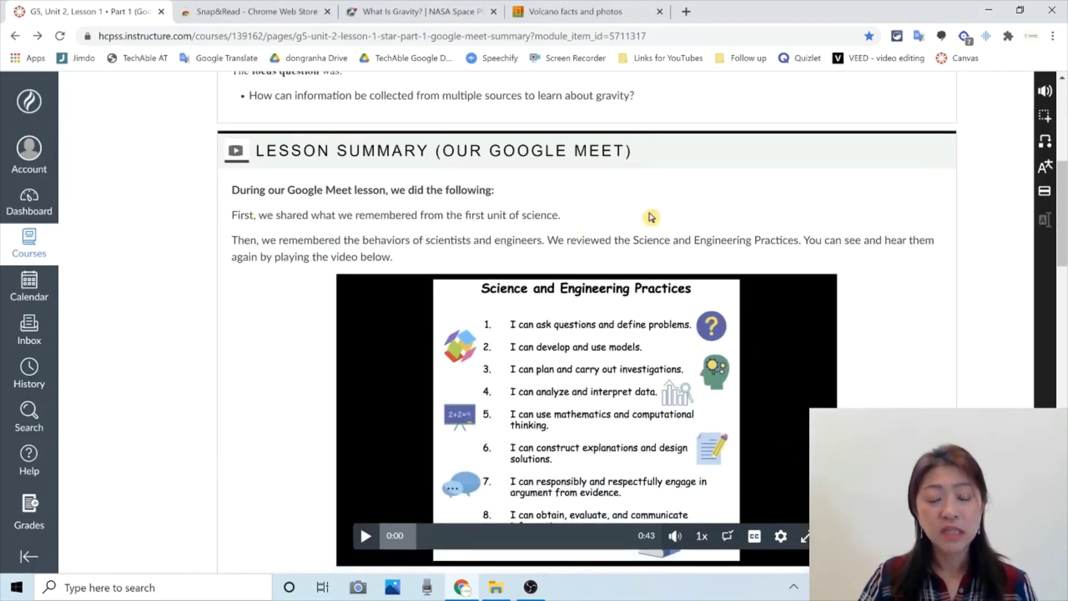
scroll(629, 211, "down", 3)
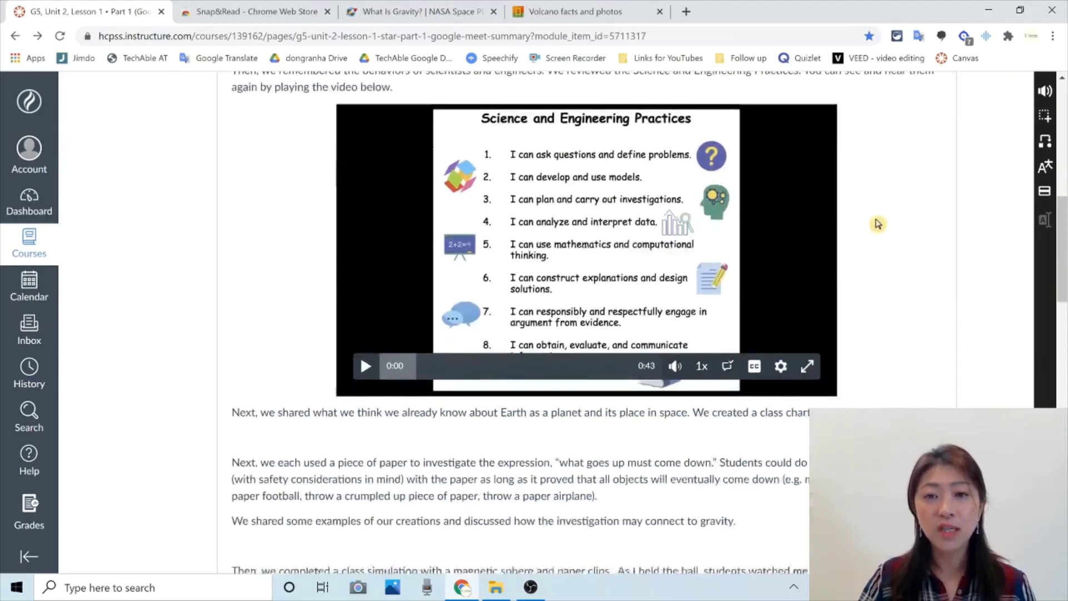
scroll(865, 325, "down", 3)
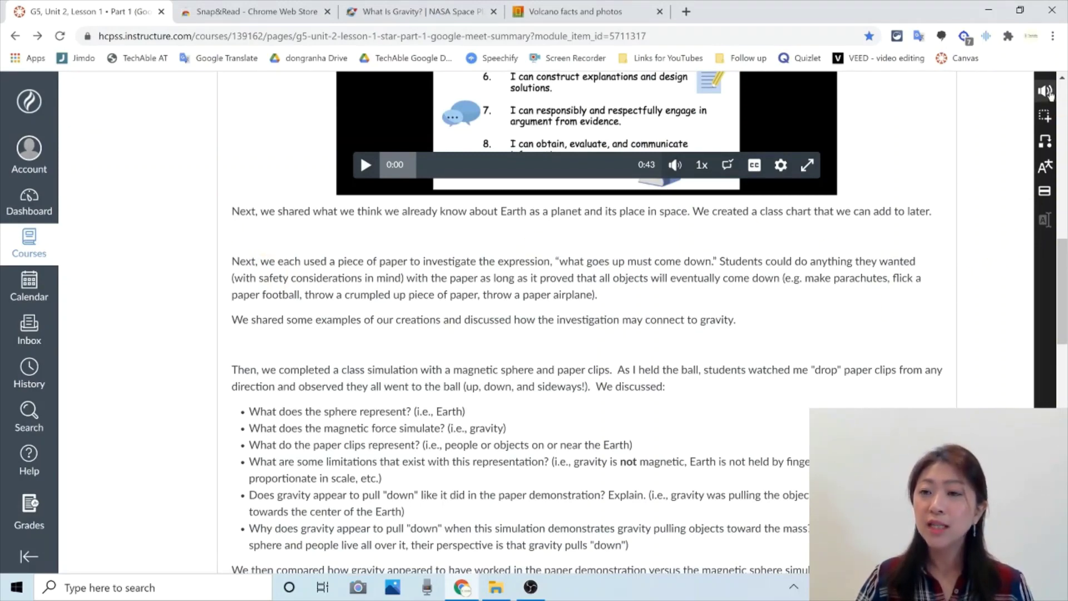
left_click(1045, 91)
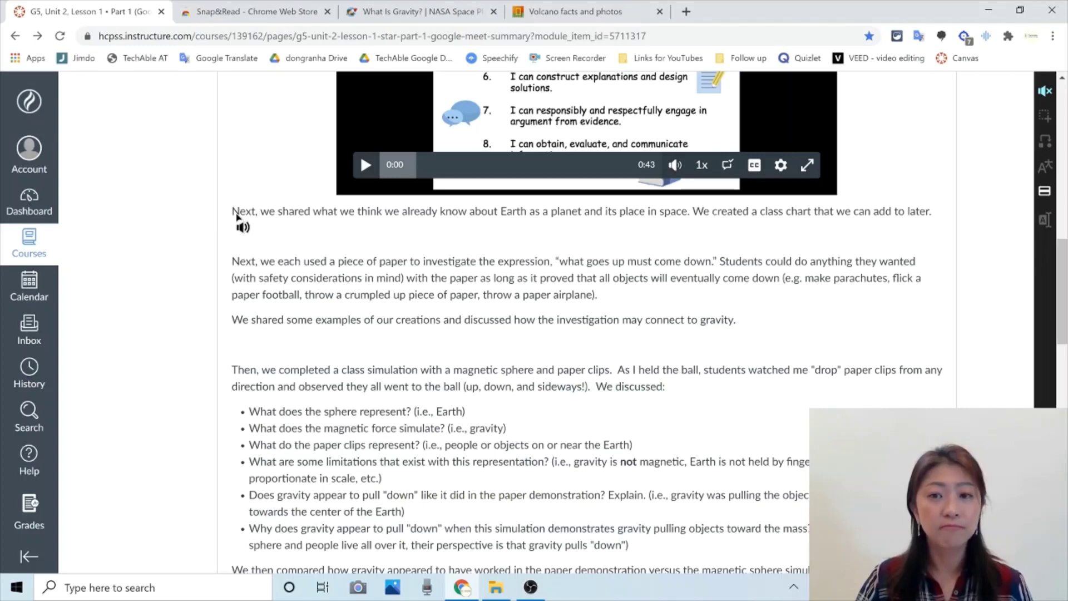
left_click(236, 216)
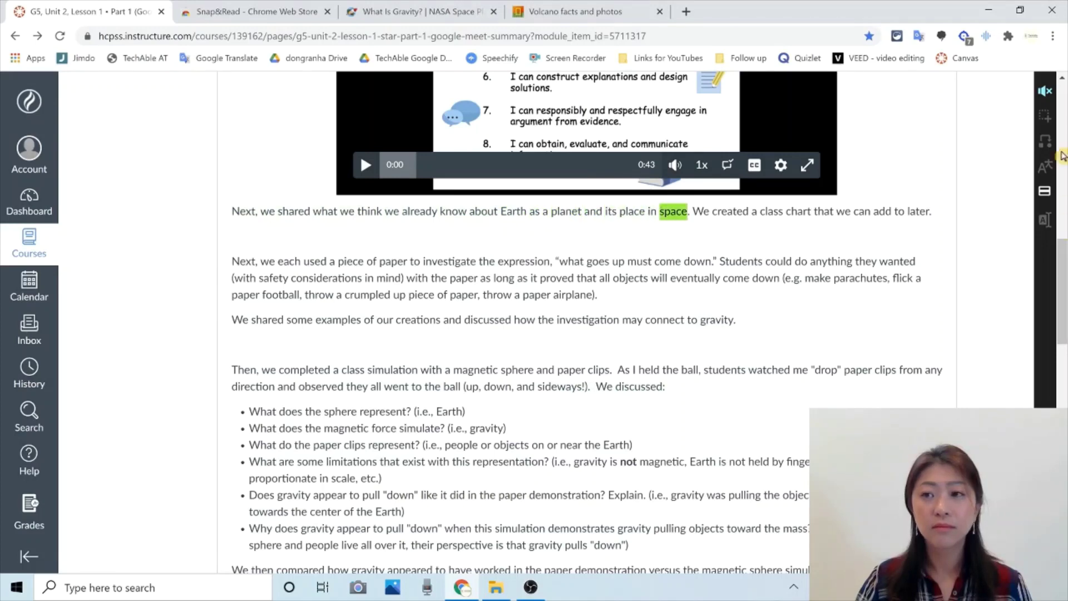
left_click(1045, 91)
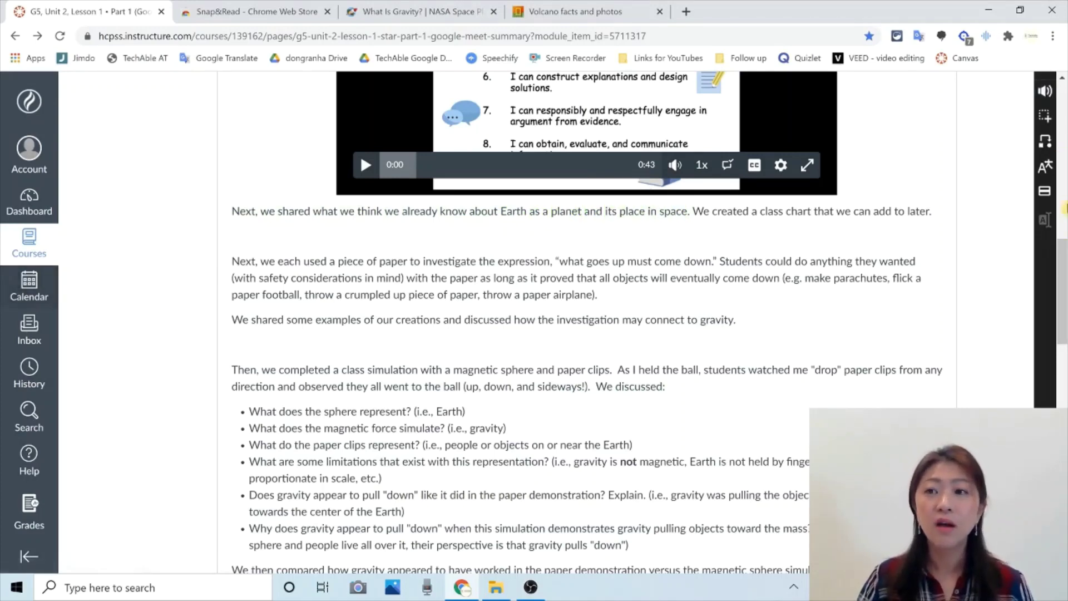
Step: Have the 'Then, we completed…' magnetic sphere simulation paragraph read aloud, then stop it
left_click(1046, 92)
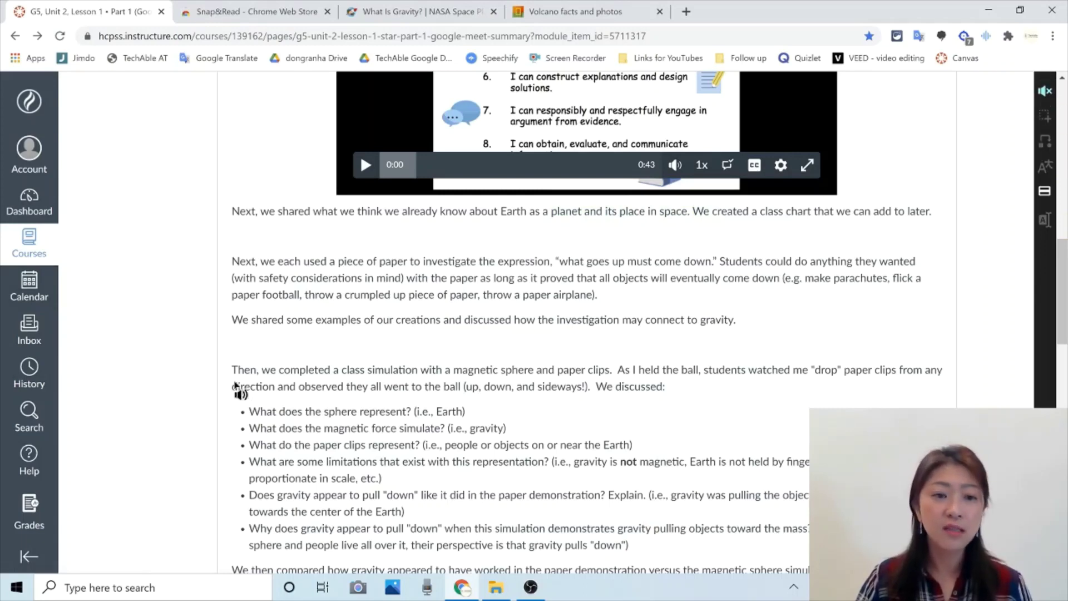
left_click(236, 370)
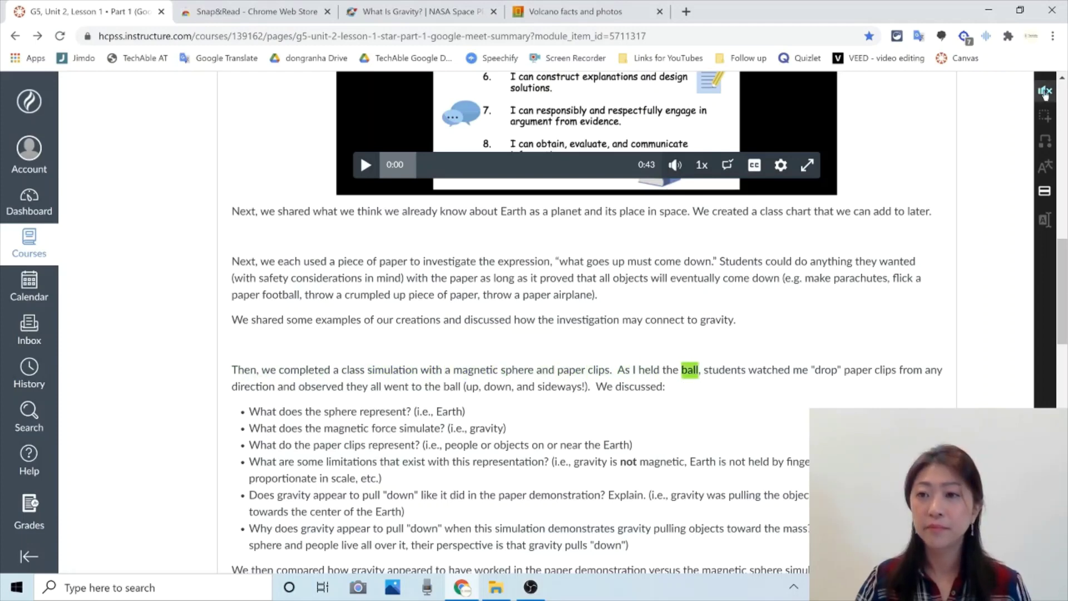
left_click(1045, 91)
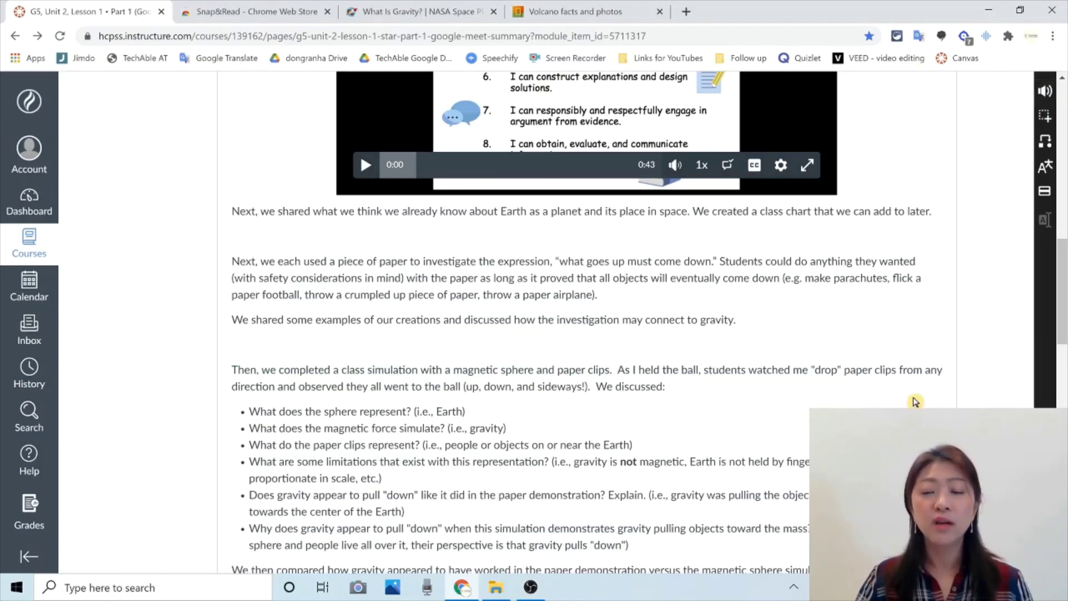
scroll(702, 339, "down", 3)
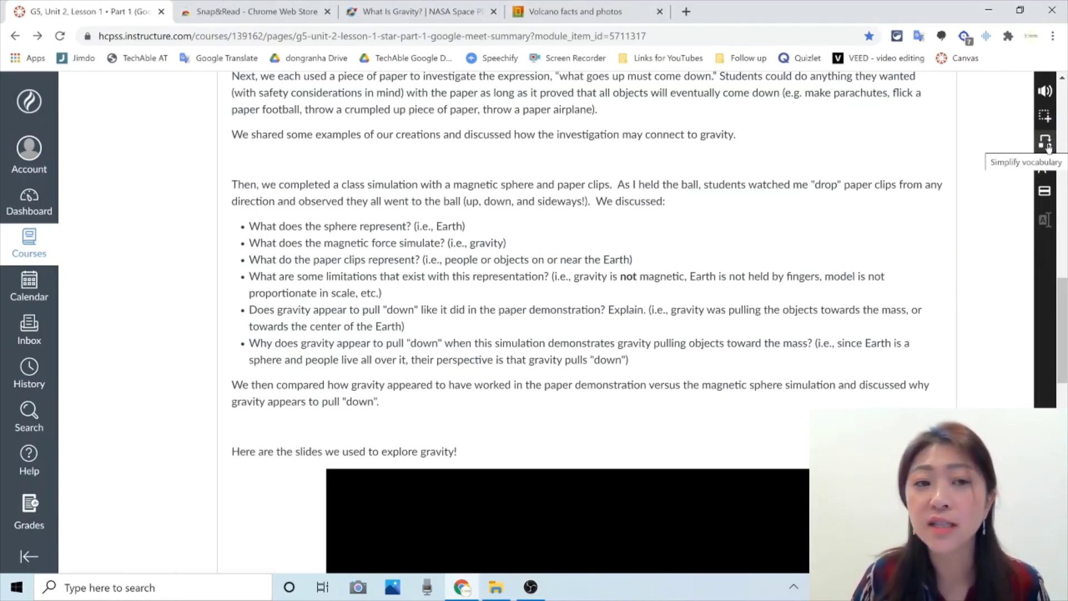
Step: With Simplify words on, replace 'investigate' and 'considerations' ('things to carefully think about') with plain explanations
scroll(983, 199, "up", 2)
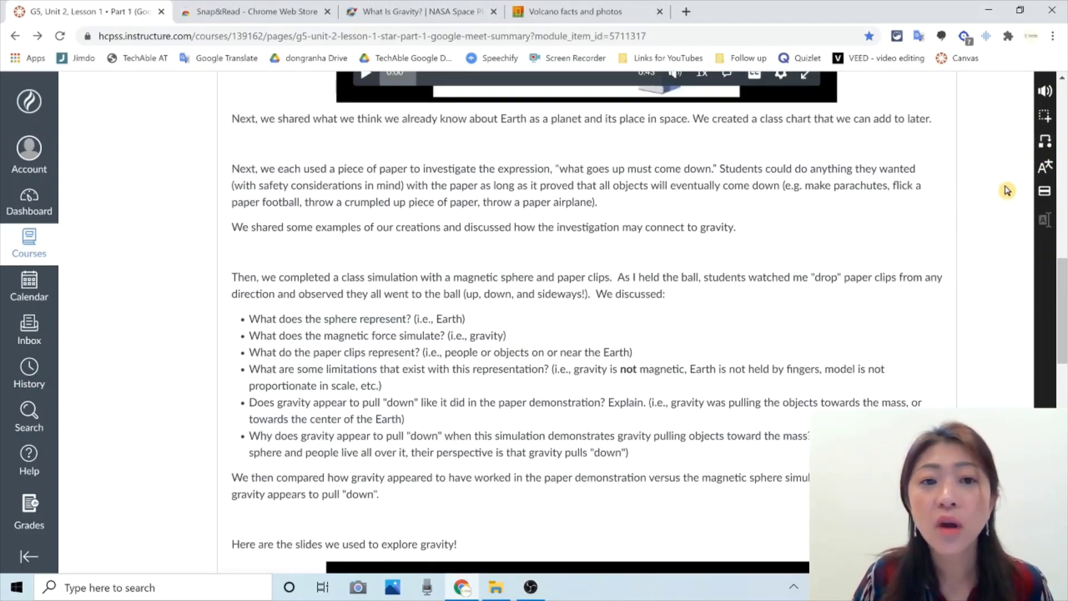
left_click(1046, 142)
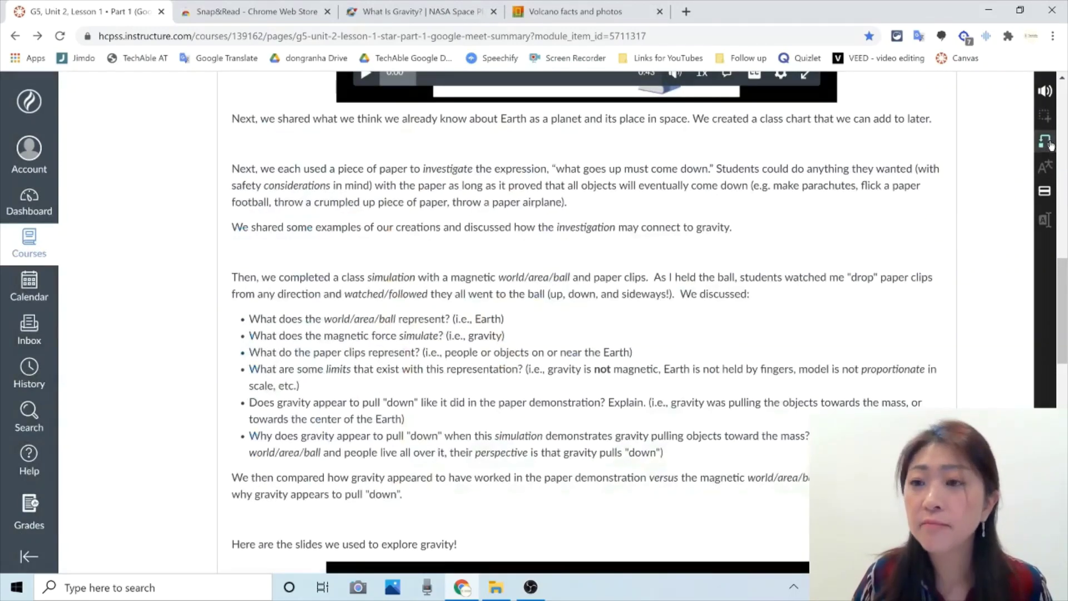
left_click(464, 170)
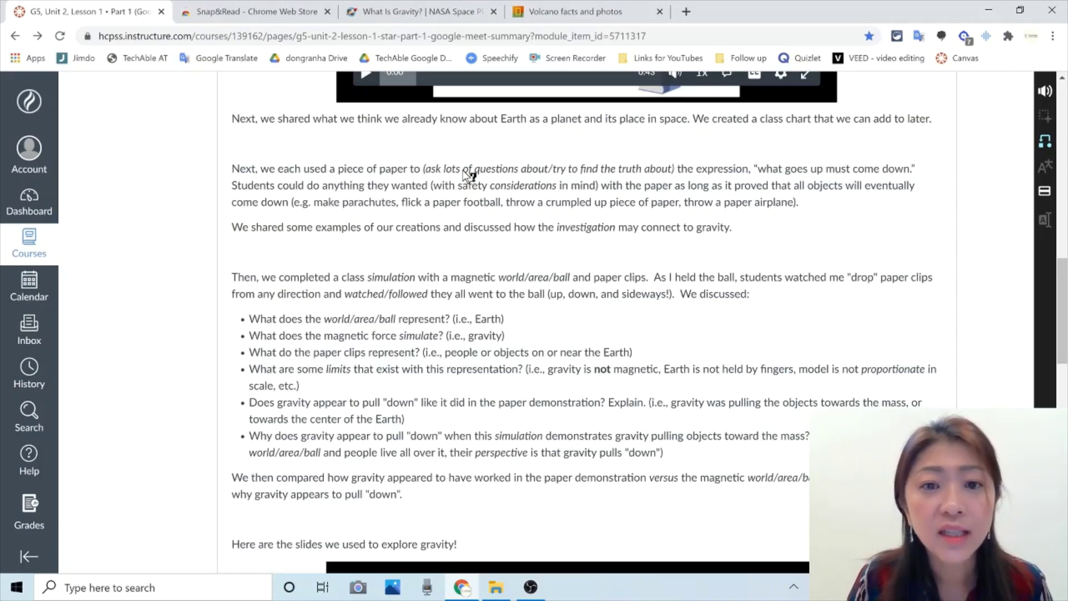
left_click(465, 170)
left_click(469, 172)
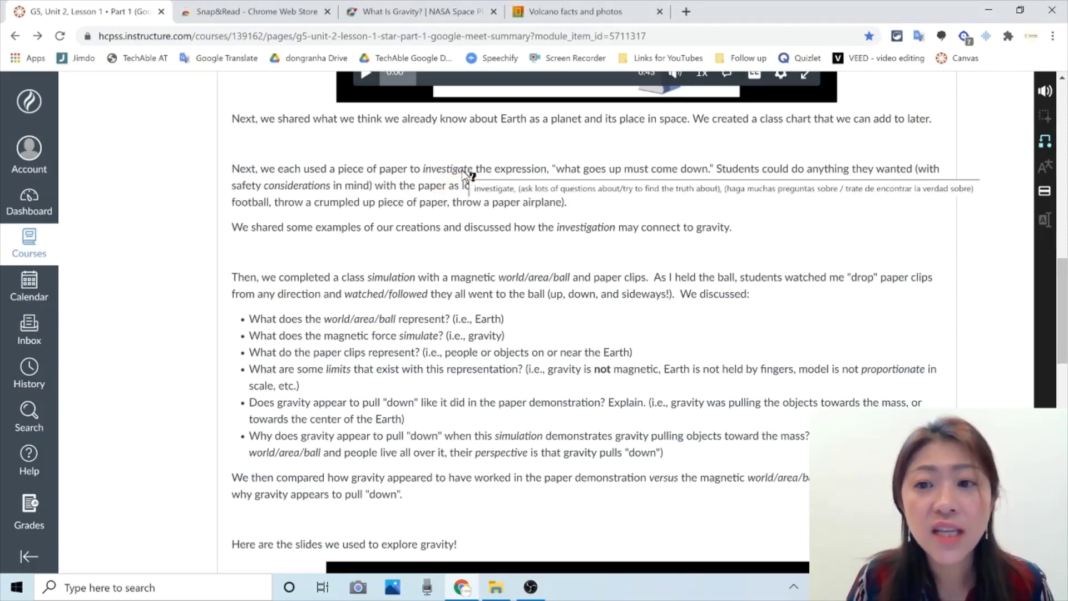
left_click(466, 171)
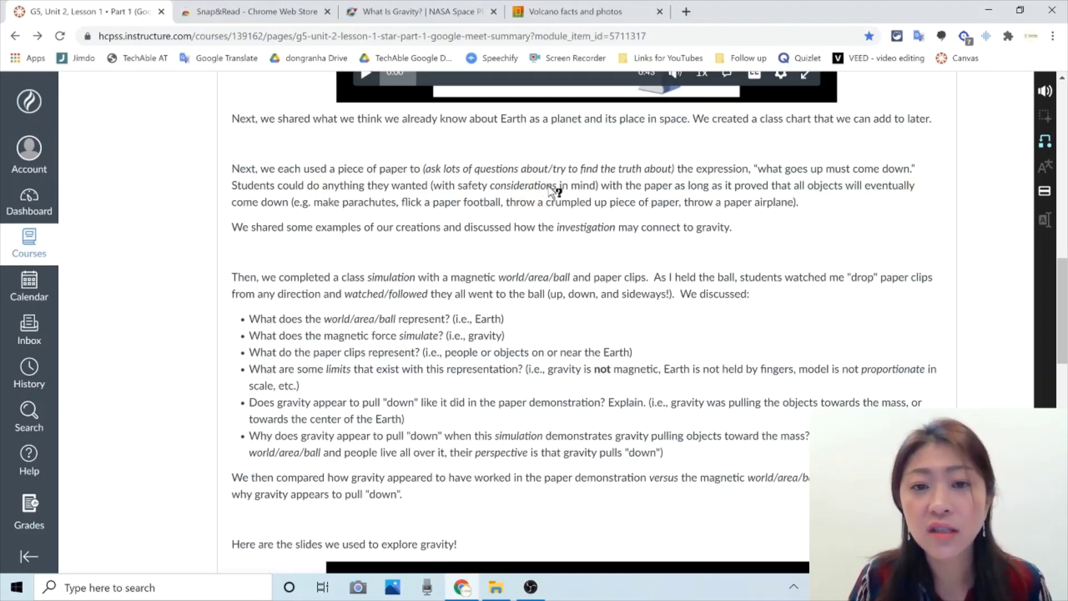
left_click(549, 188)
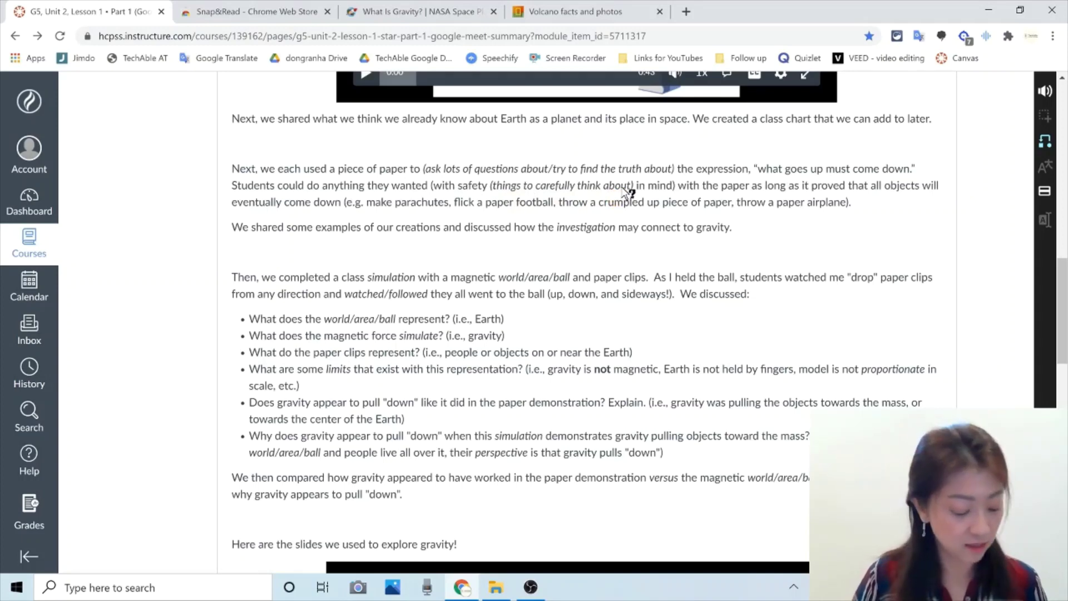
Step: Read the paragraph aloud from 'Students', stop it, then turn Simplify words off to restore original wording
left_click(1045, 92)
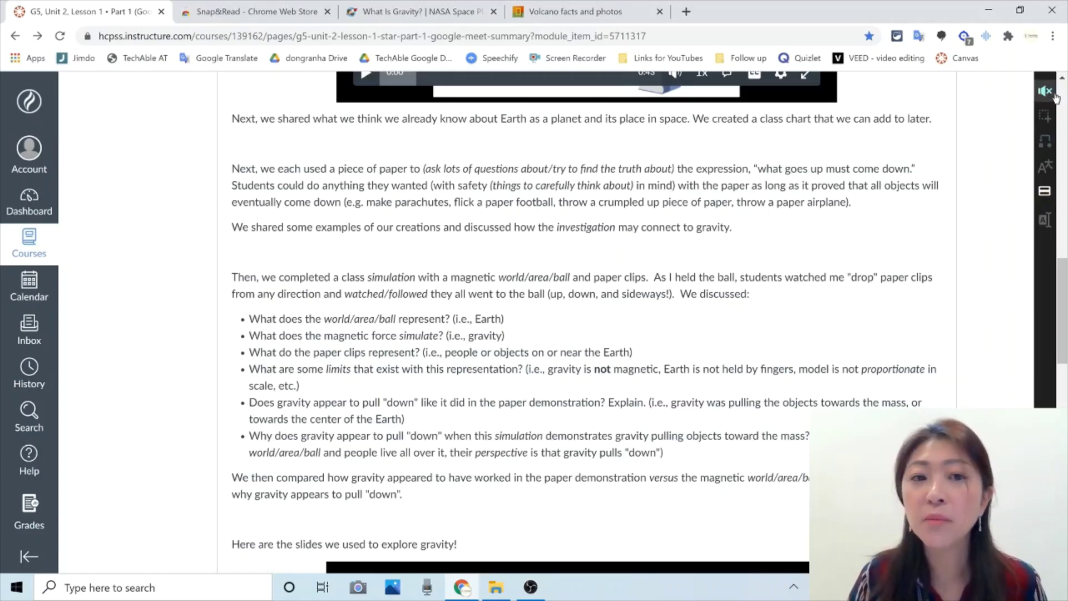
left_click(243, 189)
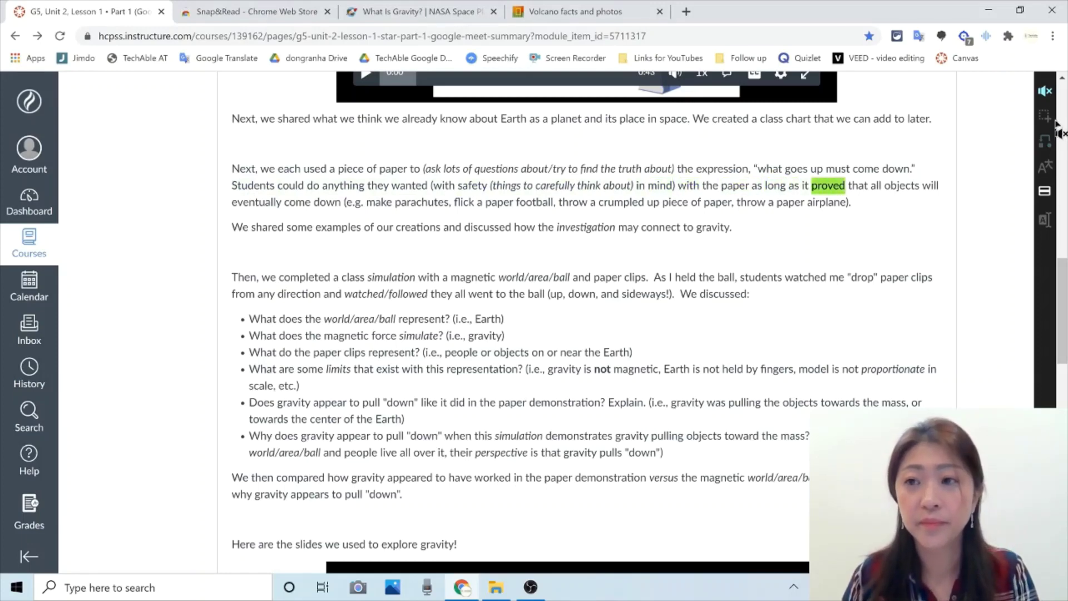
left_click(1044, 91)
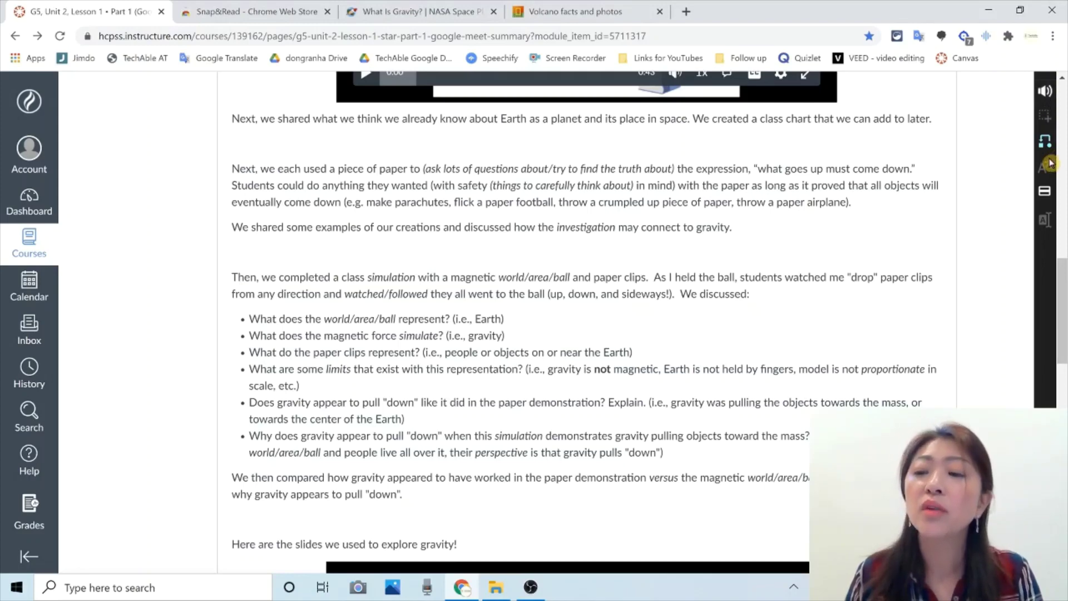
left_click(1045, 138)
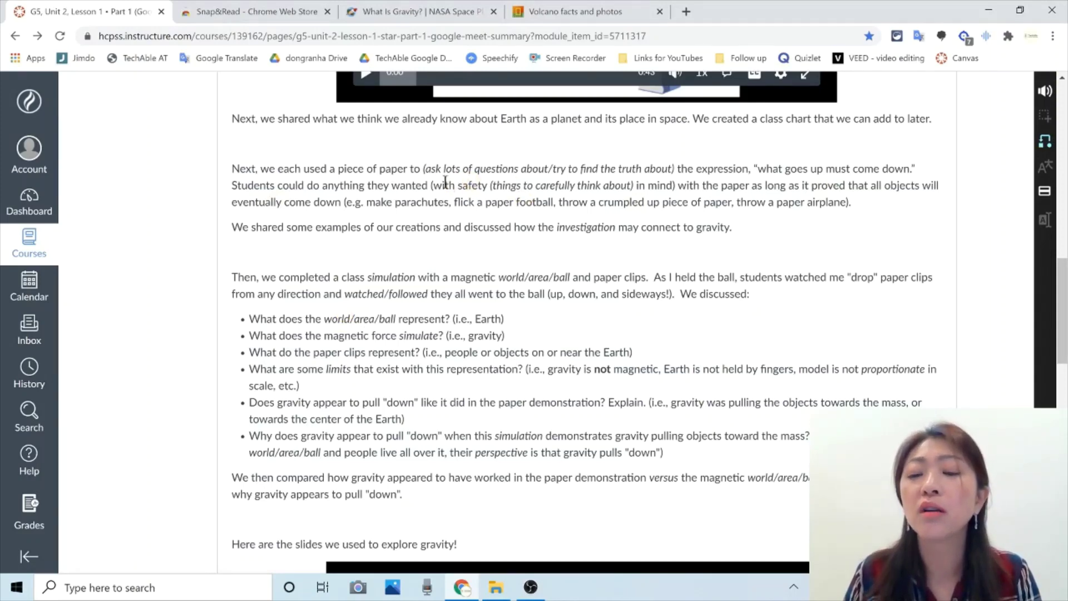
left_click(1045, 144)
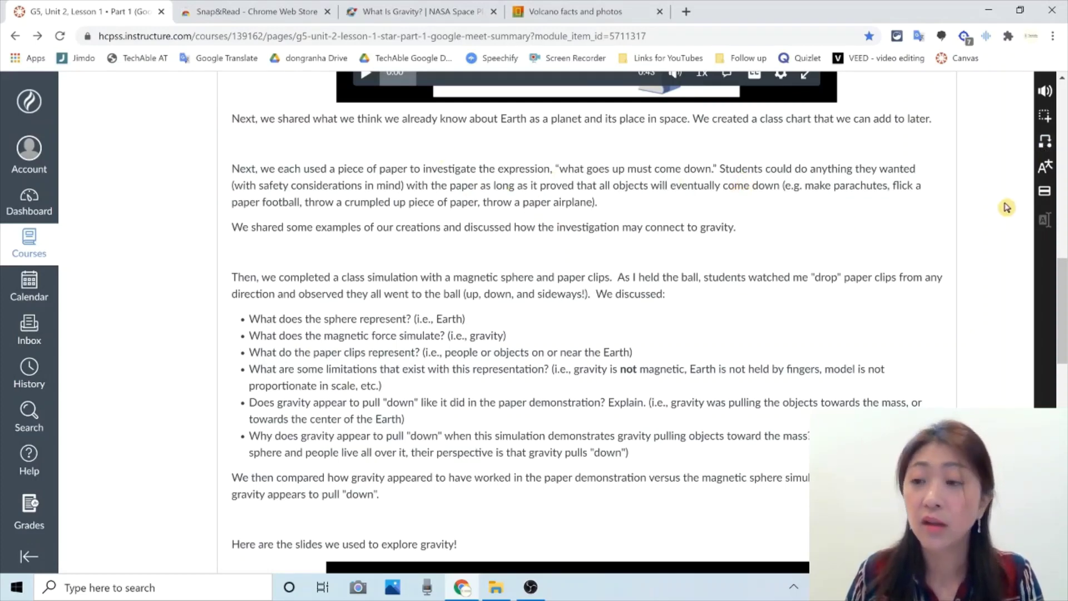
Step: Select the 'Next, we each used…' paragraph and the following line and translate them into Spanish
left_click(1049, 178)
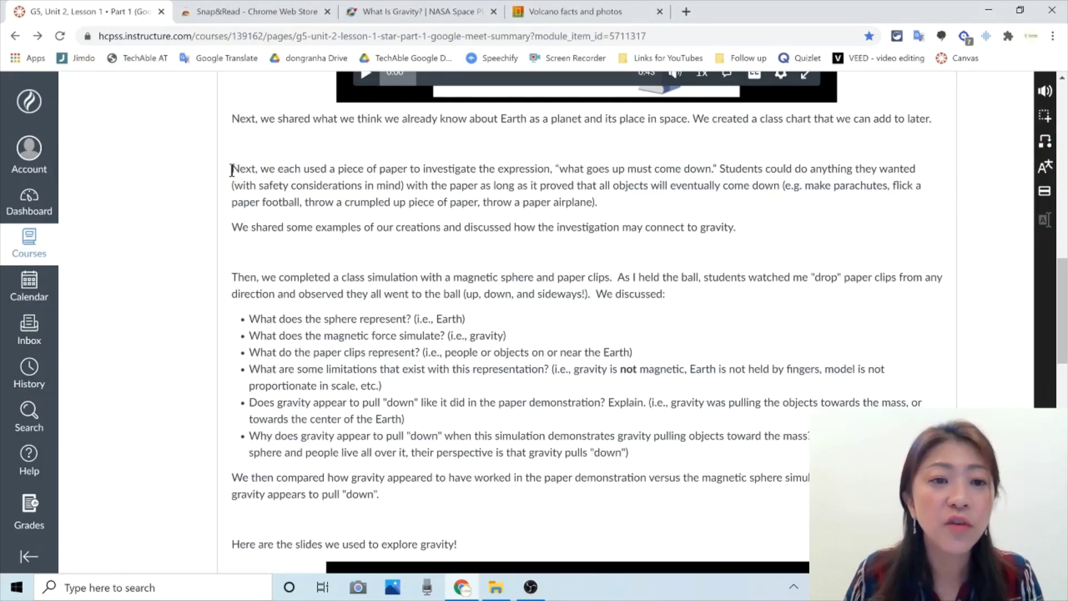
left_click_drag(232, 170, 768, 236)
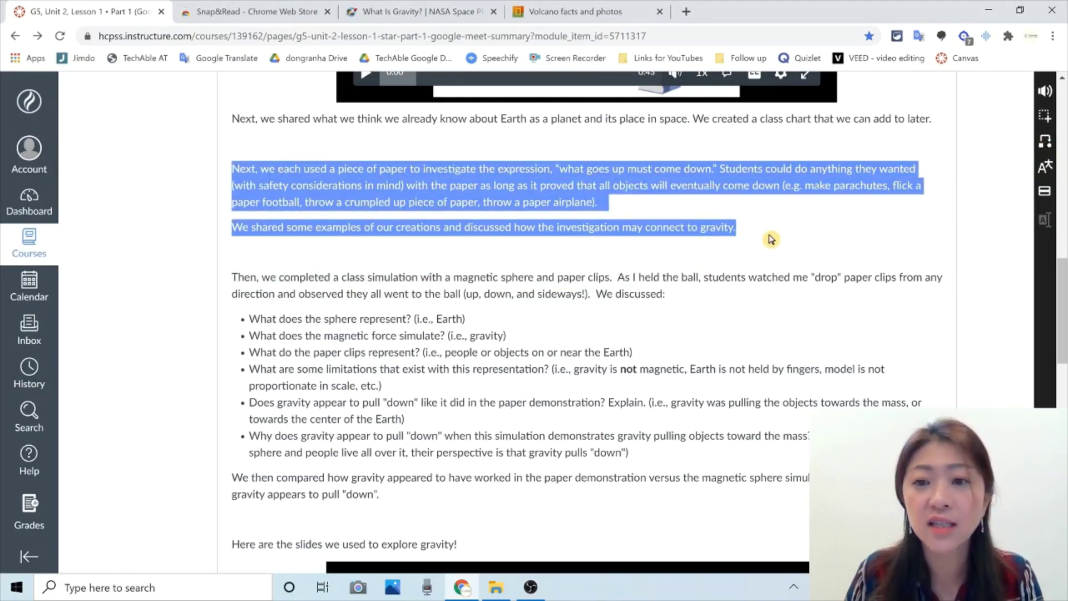
left_click(1051, 168)
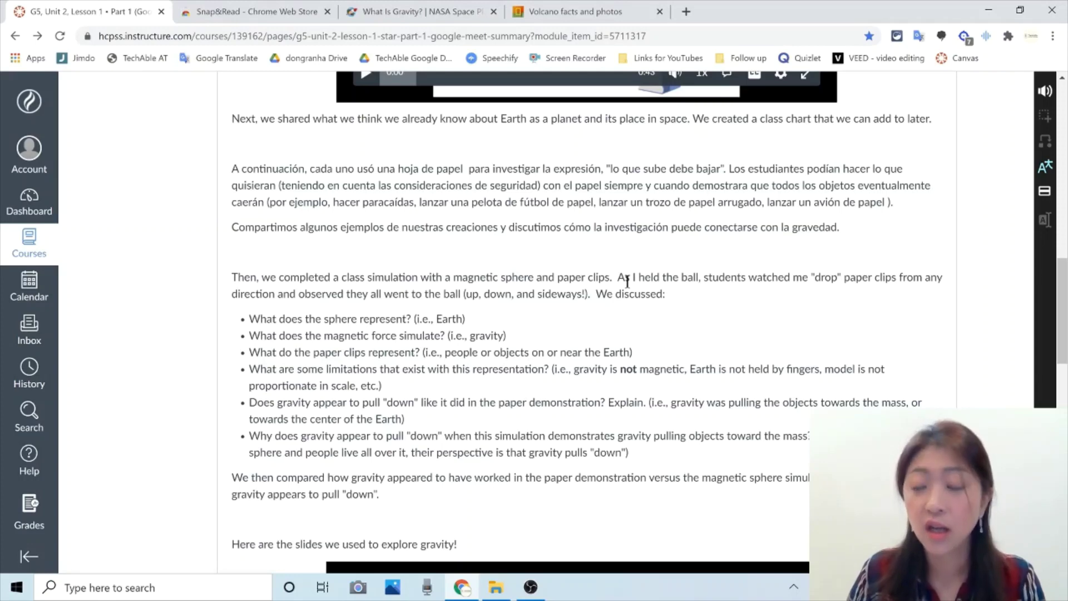
Step: Open Snap&Read's Options and browse the Translate into languages, leaving Spanish selected
left_click(966, 40)
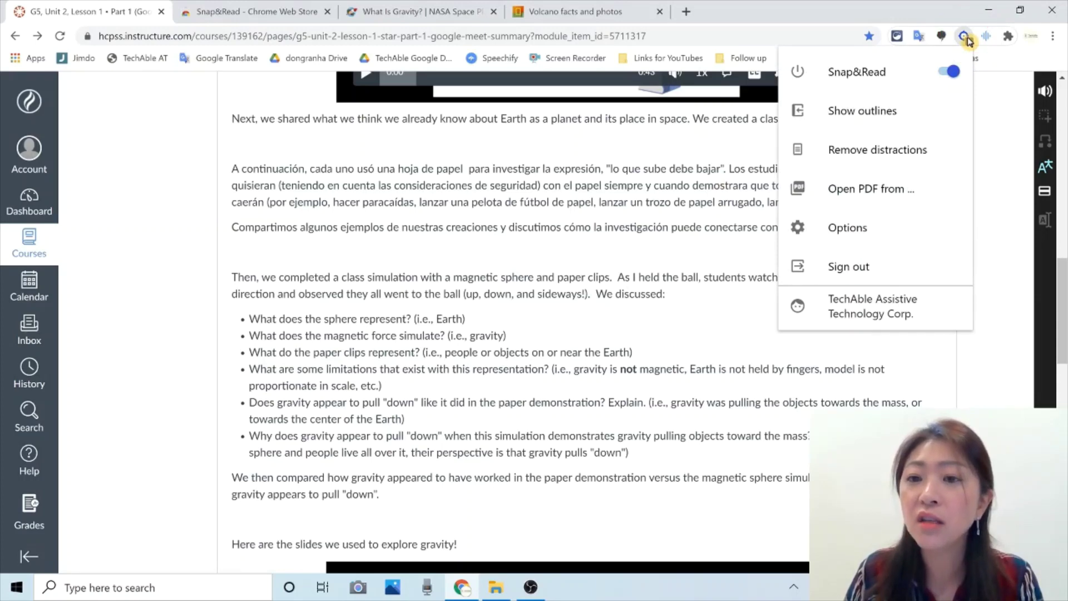
left_click(853, 236)
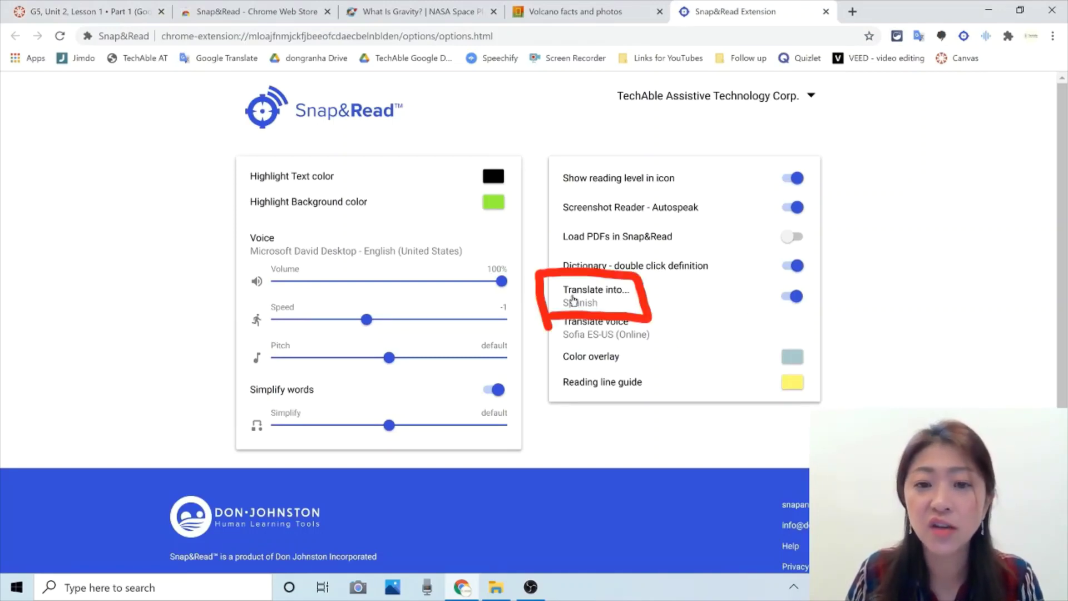
left_click(578, 299)
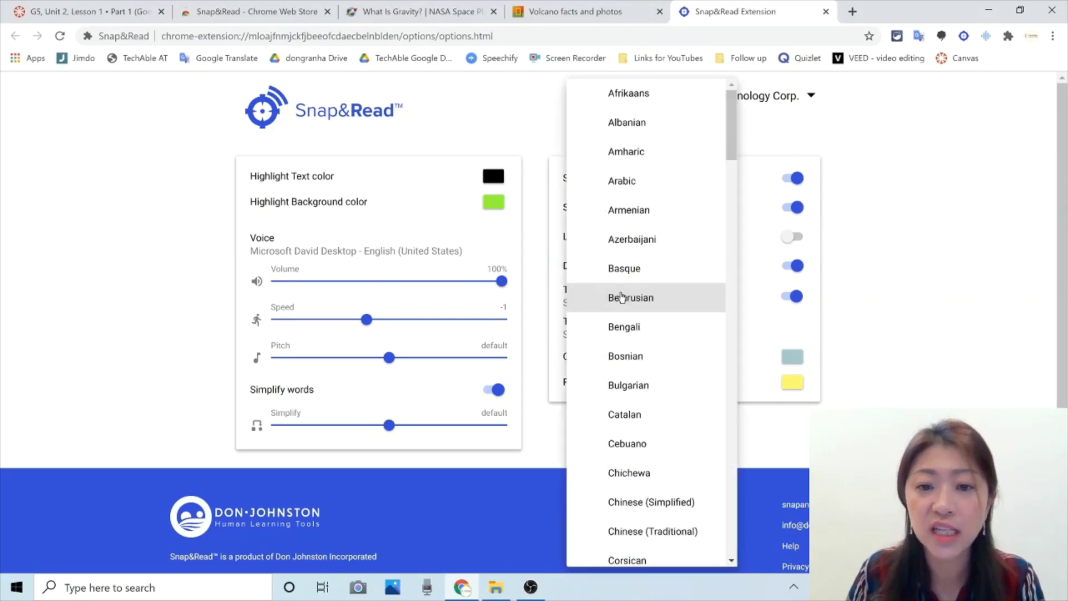
mouse_move(731, 127)
left_mouse_down()
mouse_move(753, 202)
mouse_move(737, 311)
mouse_move(732, 544)
mouse_move(719, 111)
left_mouse_up()
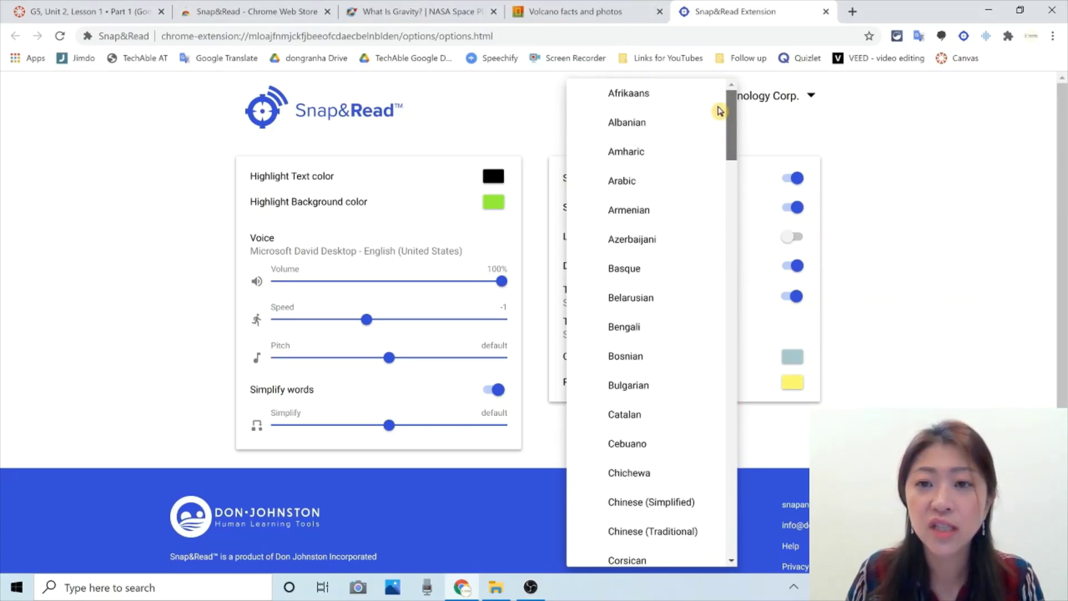
left_click(906, 177)
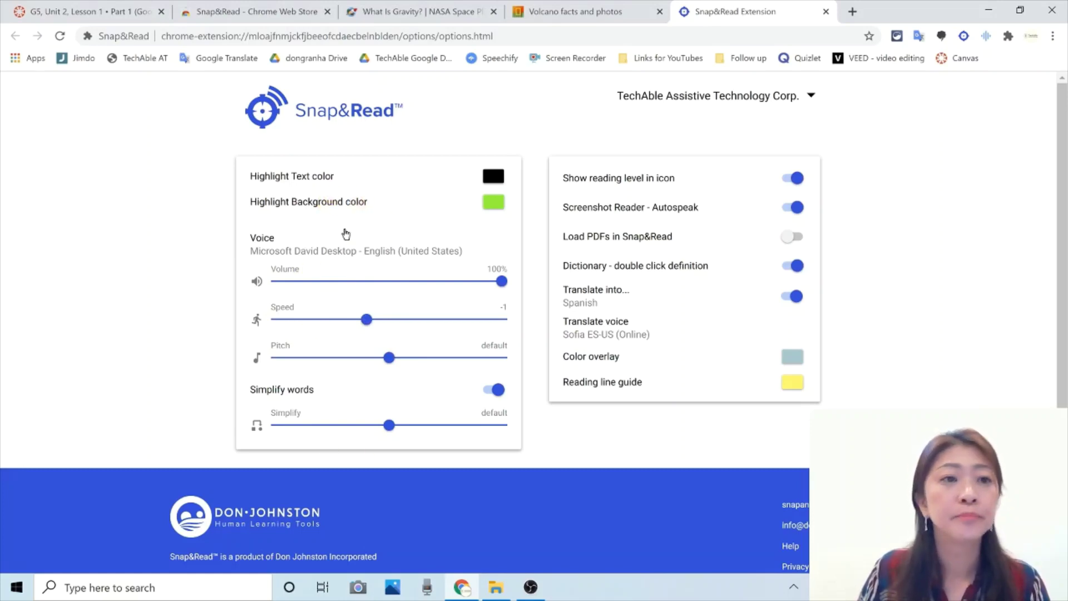
Step: Back on Canvas, translate the paper-investigation paragraphs into Spanish and hear the opening read aloud
left_click(103, 17)
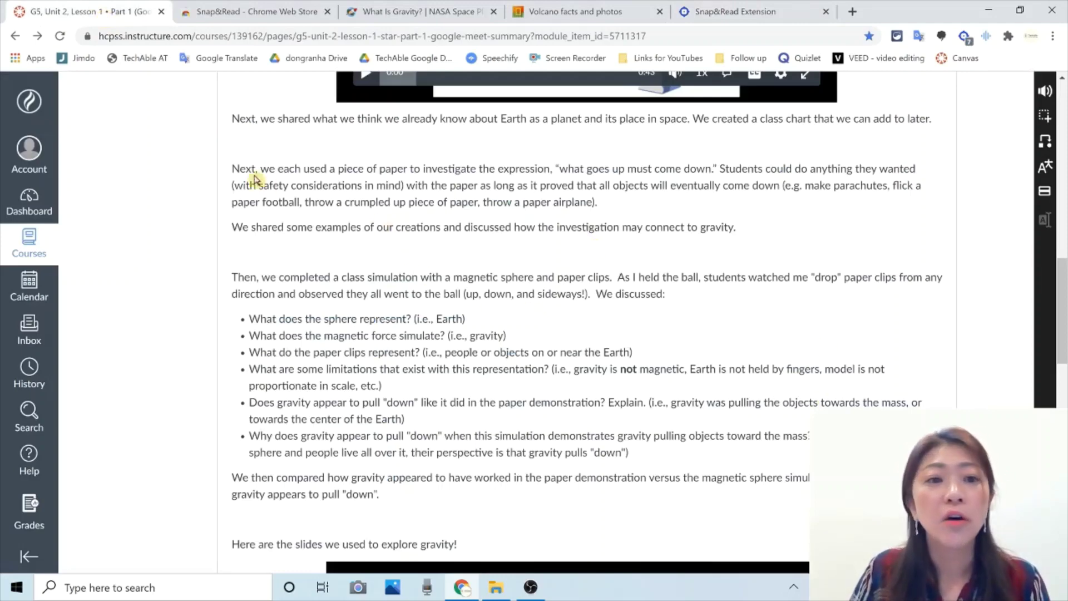
left_click_drag(231, 168, 745, 231)
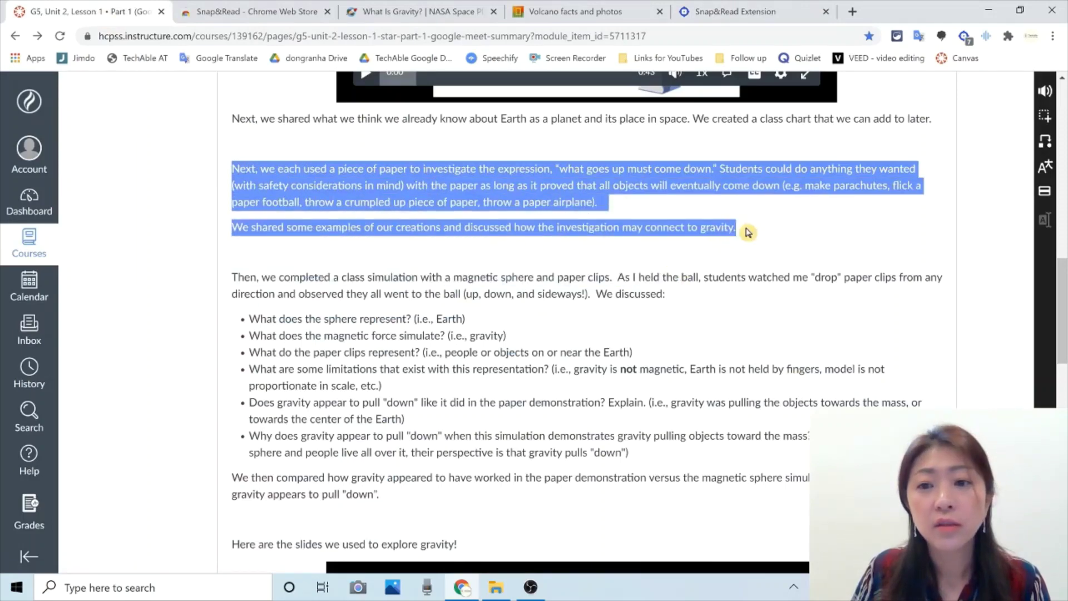
left_click(1050, 169)
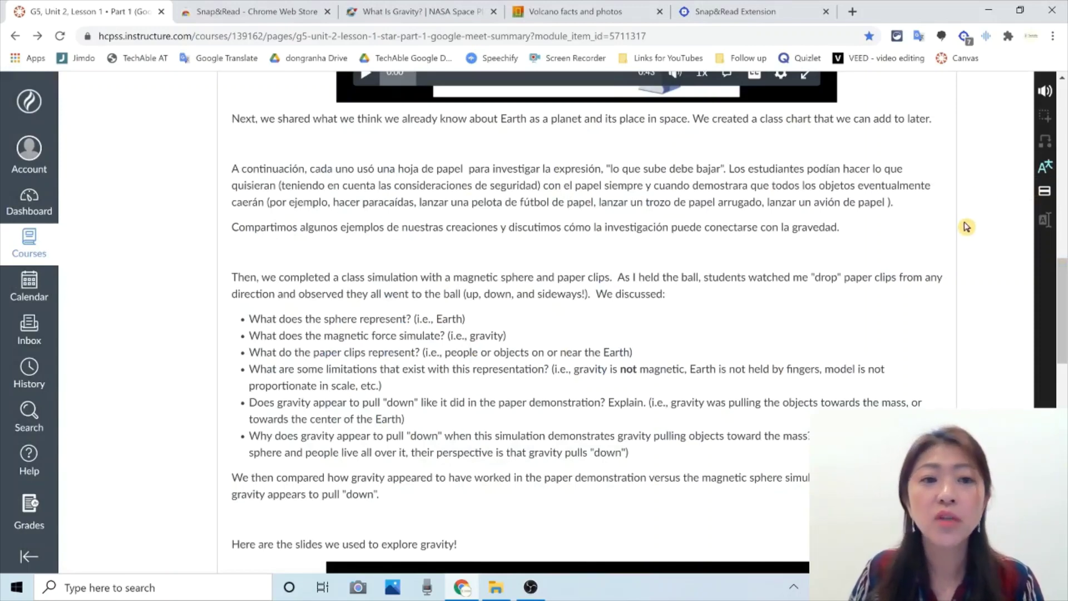
left_click(1046, 92)
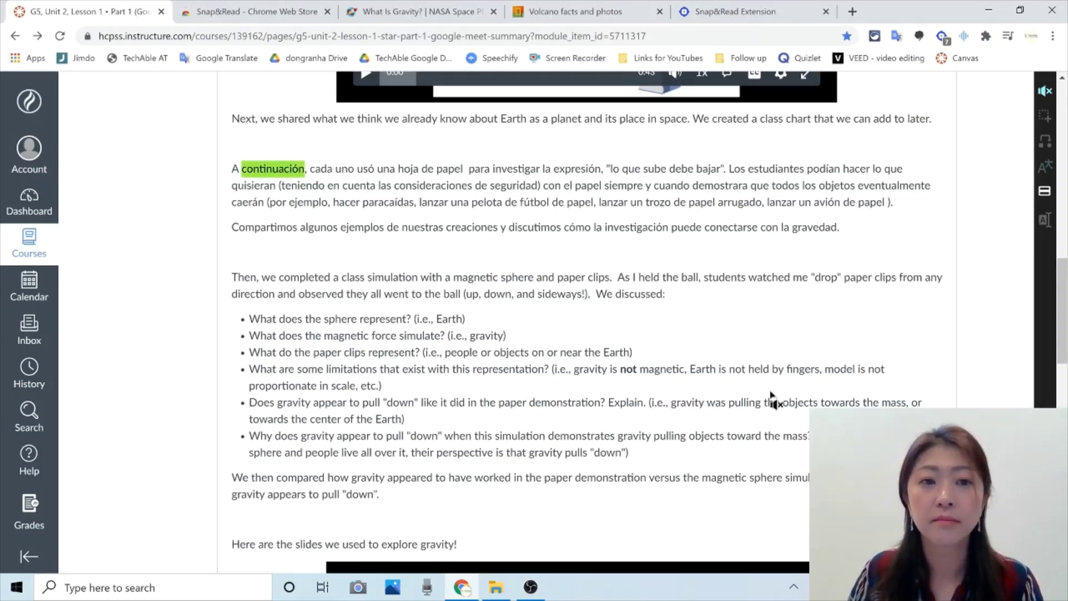
left_click(1045, 91)
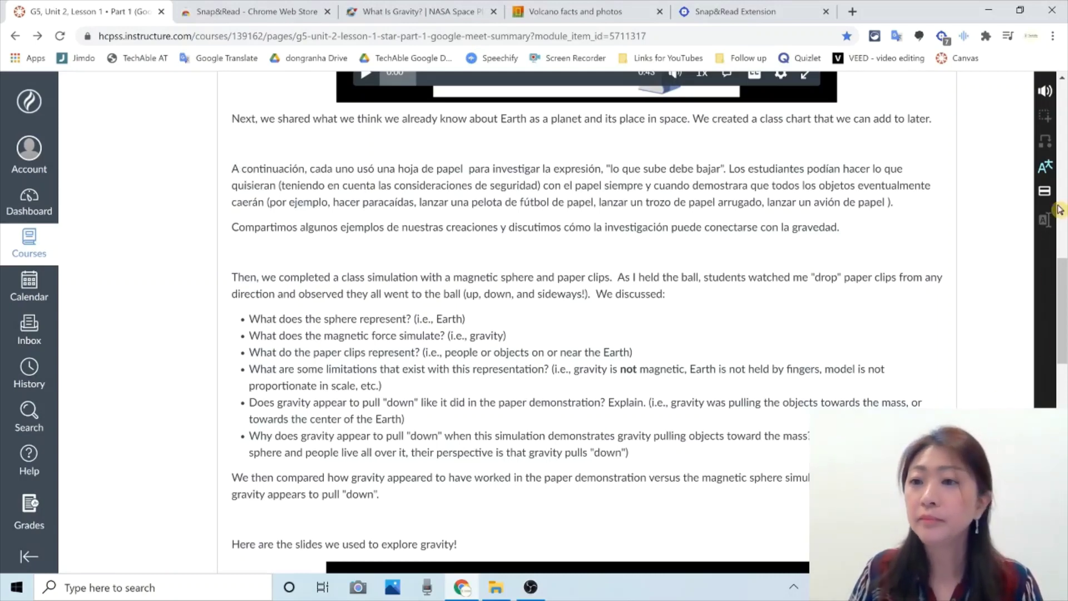
Step: Revert the translated paragraphs to English and place a colour overlay over the lesson text
left_click(1046, 167)
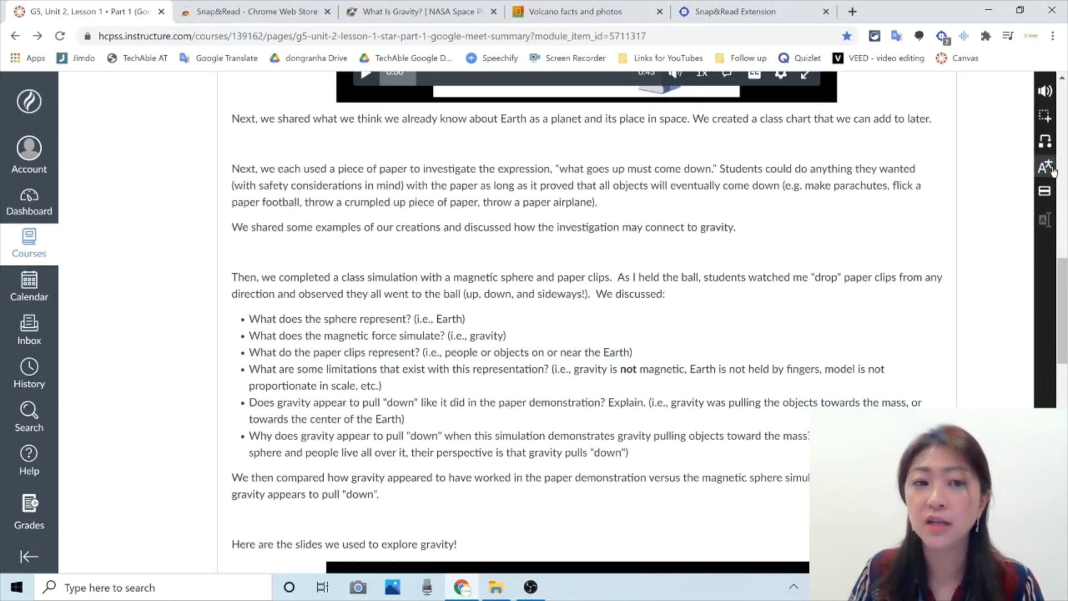
left_click(1049, 196)
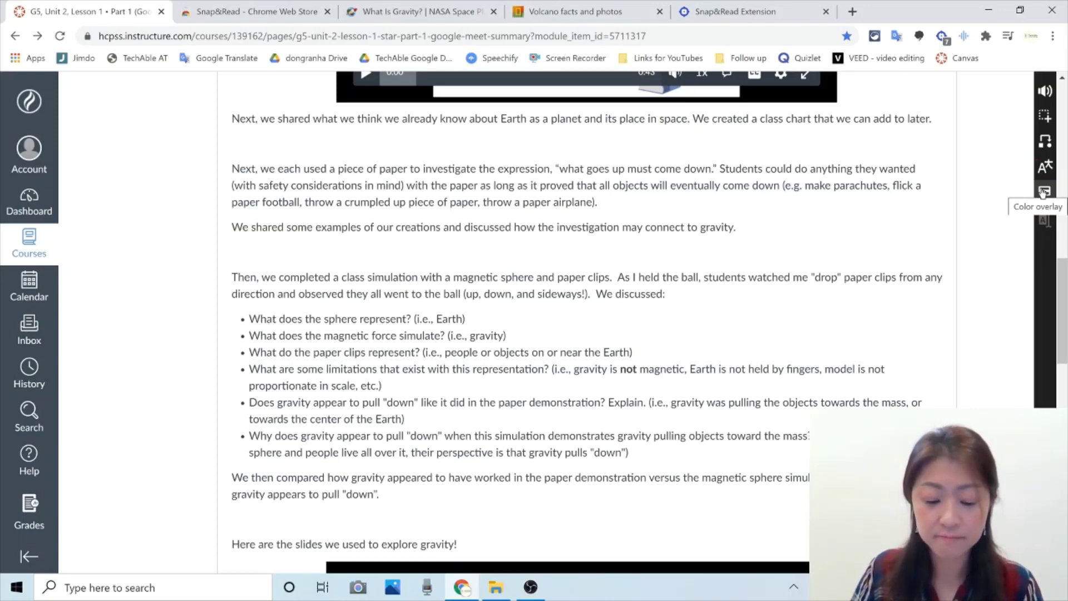
left_click(1044, 192)
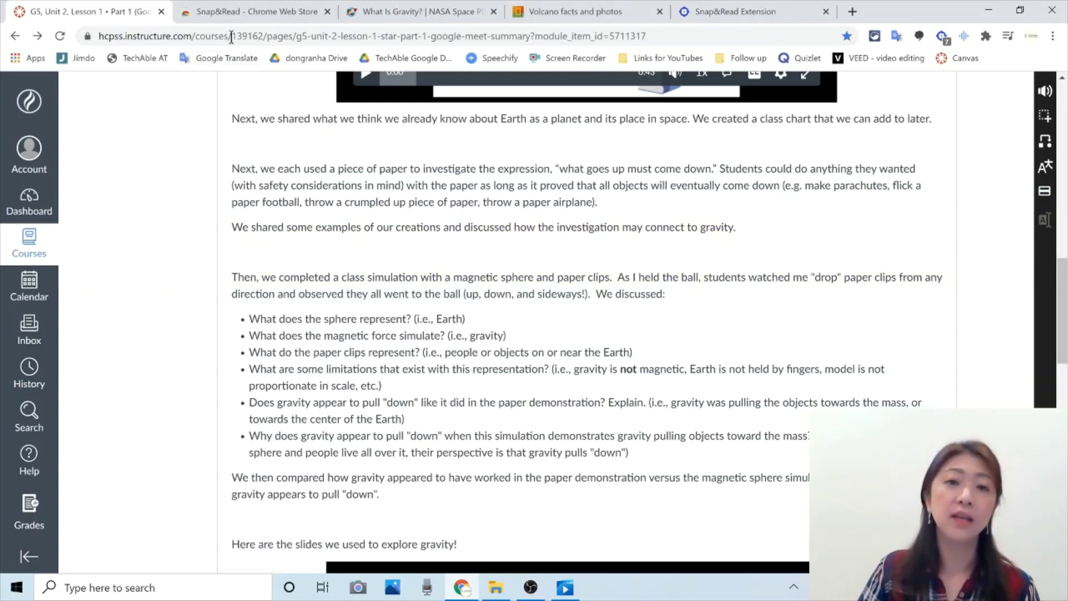
Step: On NASA's What Is Gravity? page, have the 'Why do you land…' paragraph read aloud, then stop
left_click(419, 16)
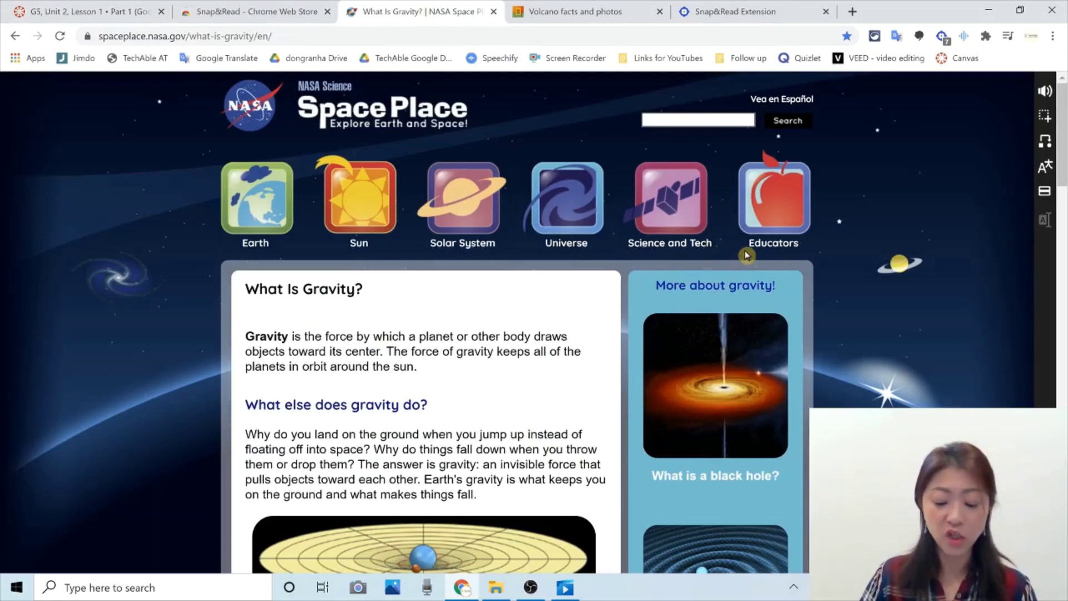
scroll(745, 259, "down", 2)
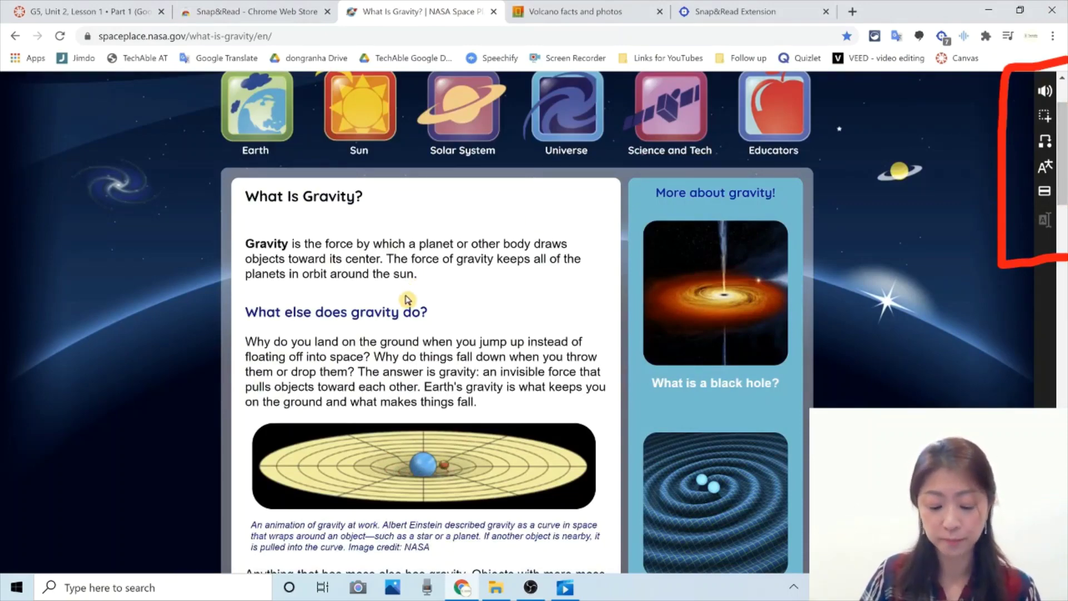
scroll(405, 299, "down", 2)
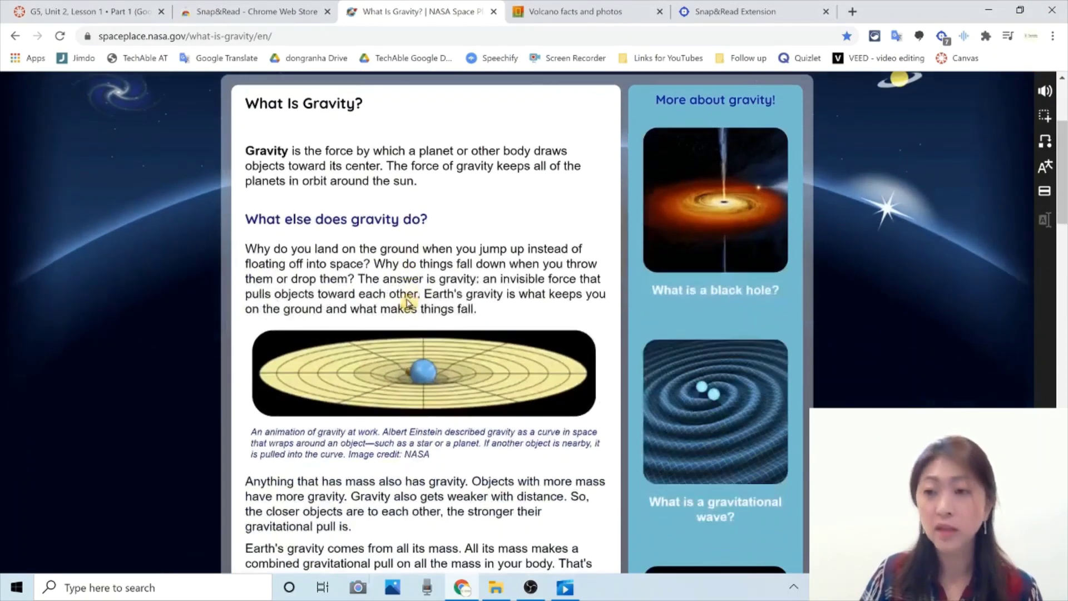
left_click(1048, 97)
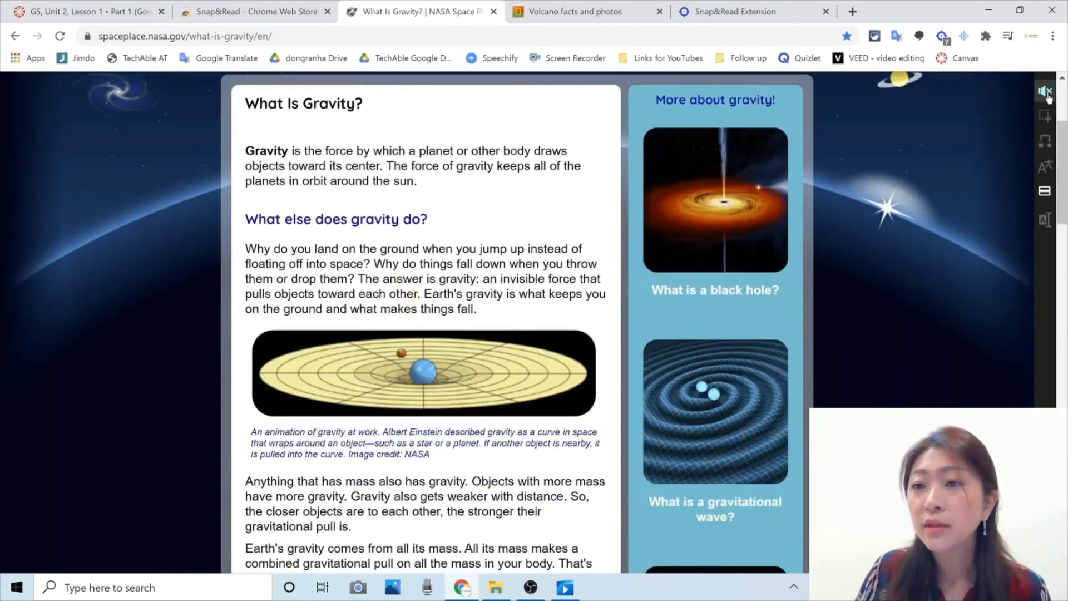
left_click(250, 252)
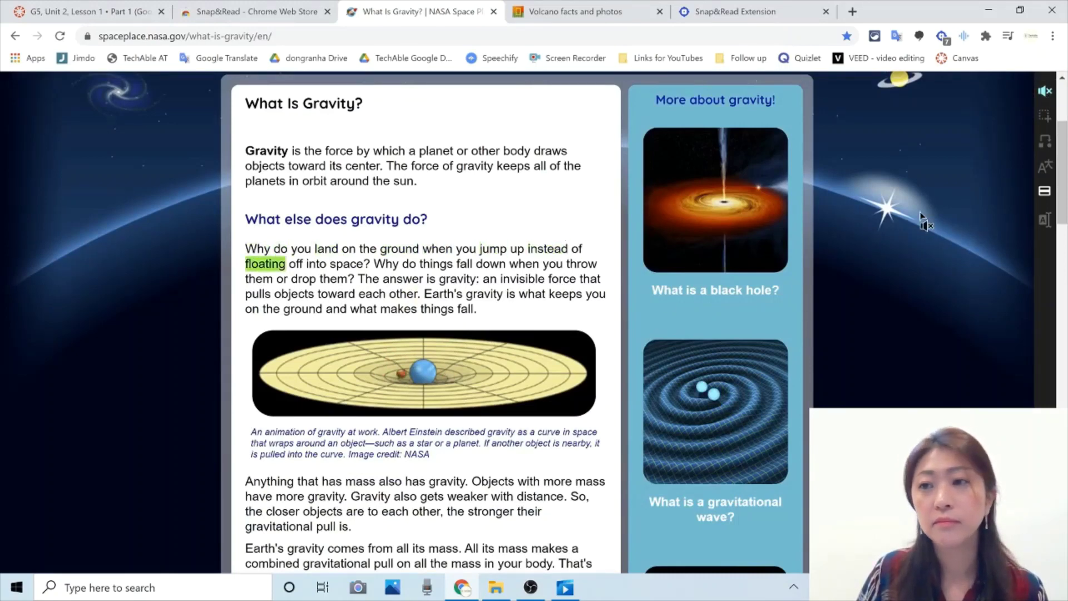
left_click(1045, 91)
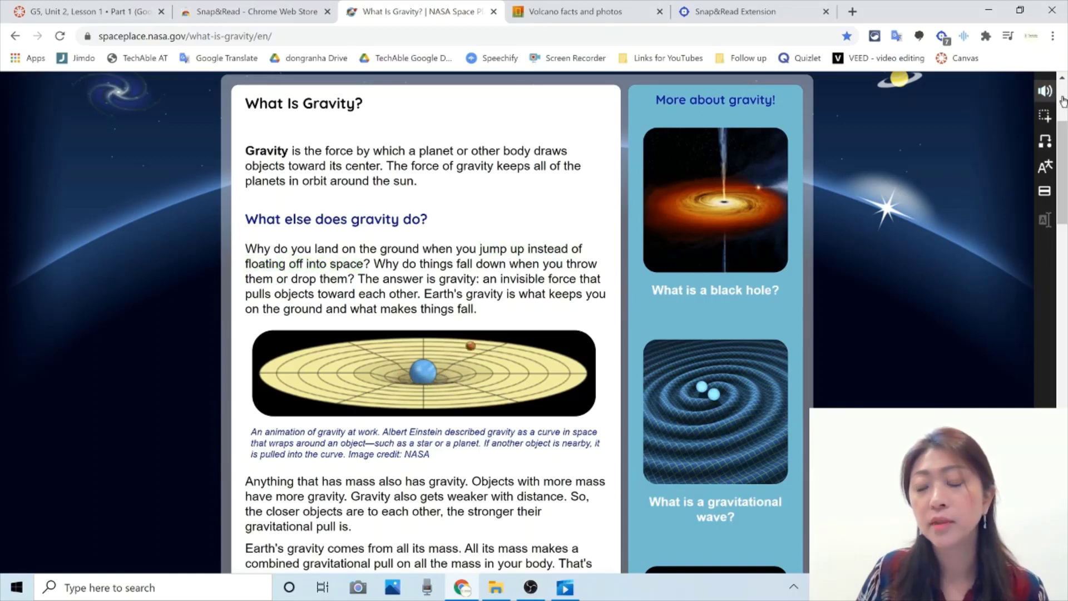
Step: Translate the 'Why do you land…' paragraph into Spanish and have it read aloud
left_click(1046, 166)
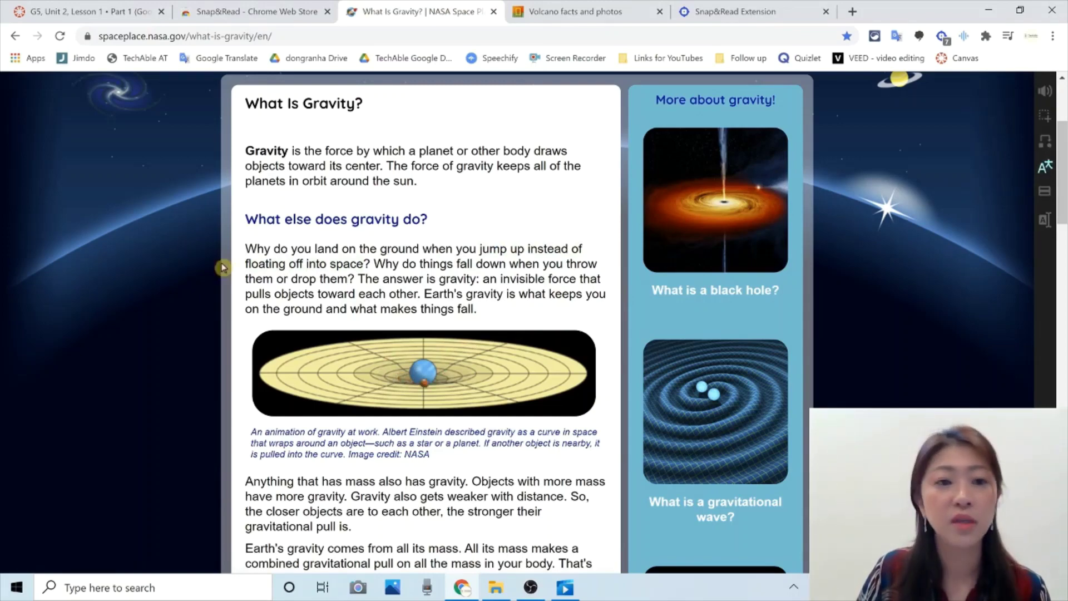
left_click_drag(247, 250, 488, 310)
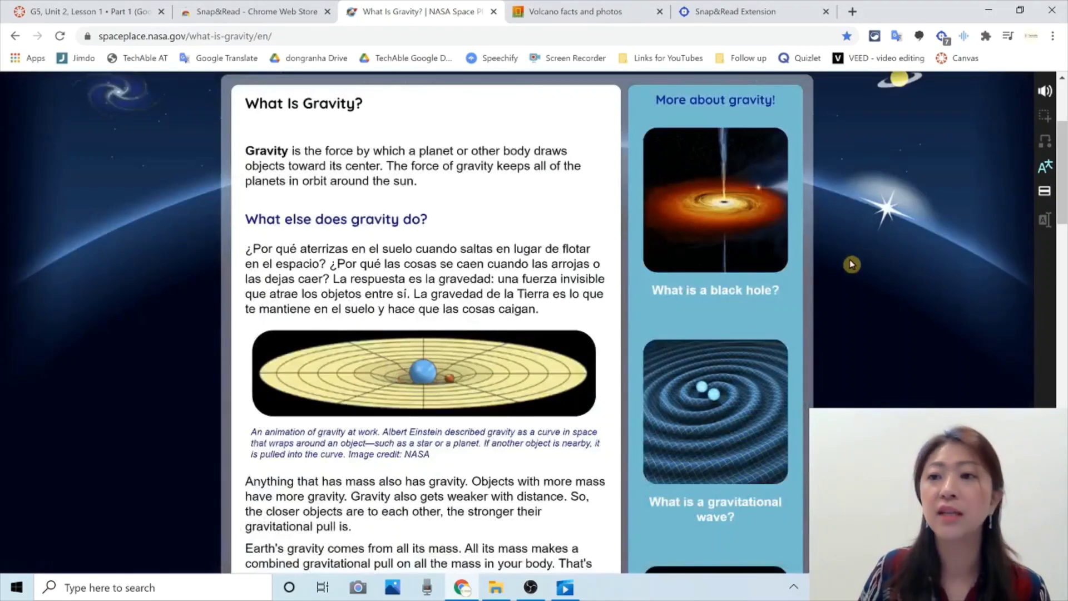
left_click(1045, 92)
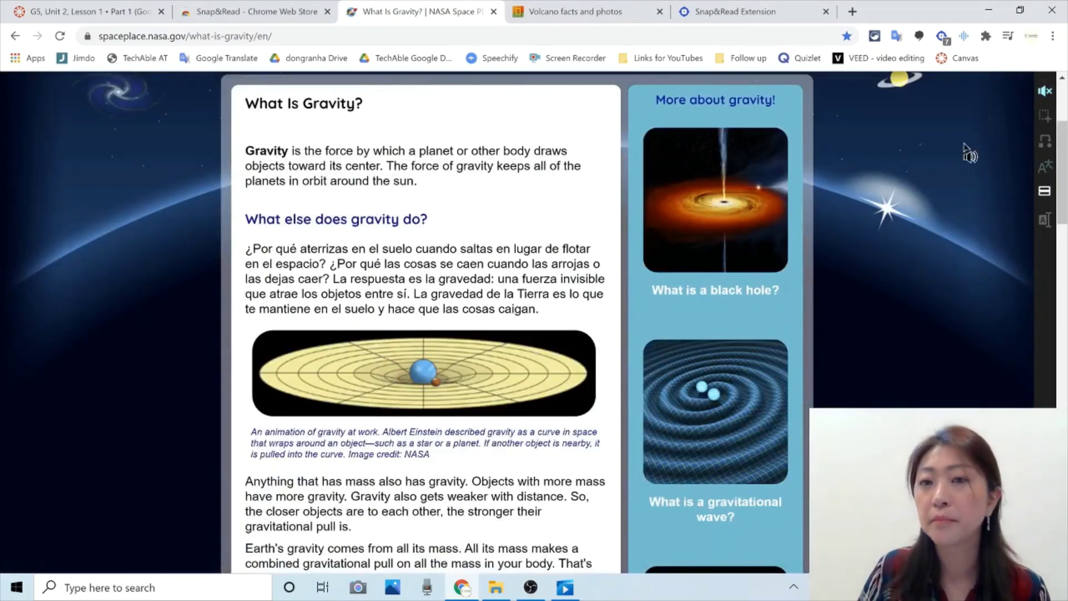
left_click(264, 256)
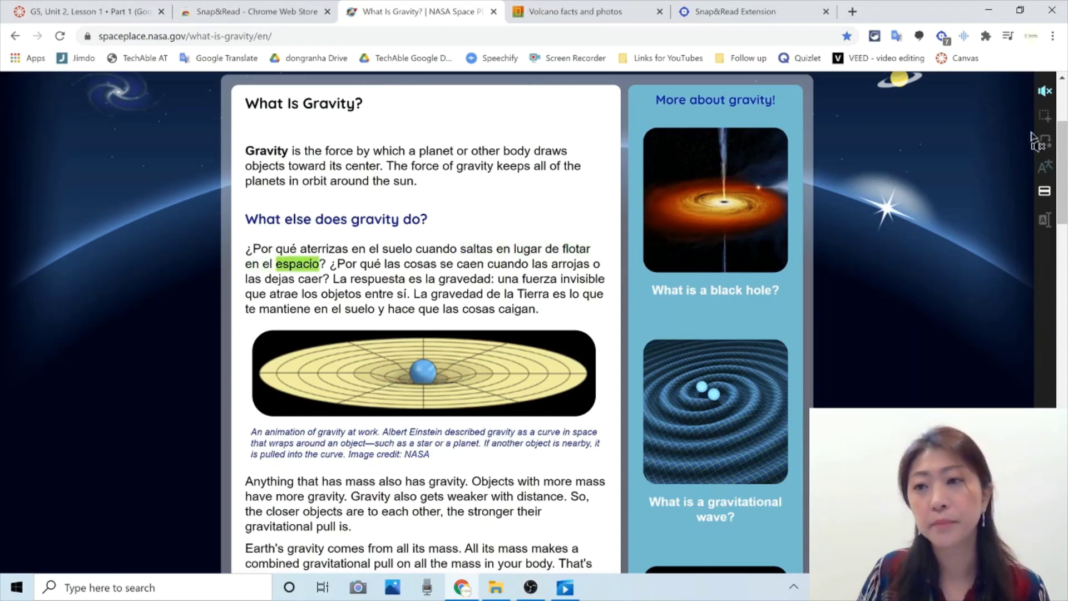
left_click(1047, 91)
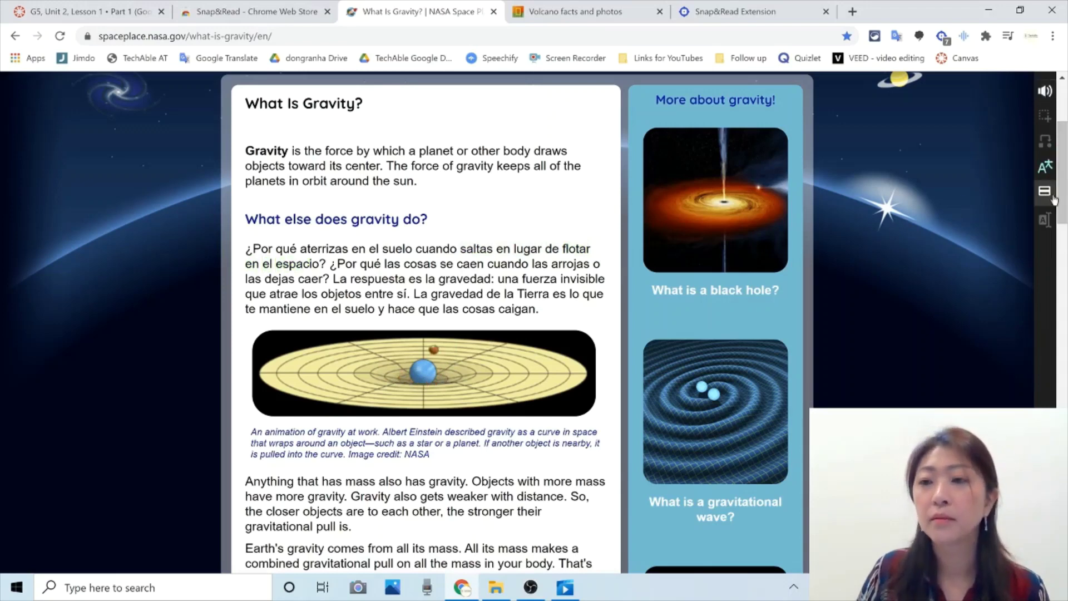
Step: Hear the 'Anything that has mass…' paragraph read aloud, then turn translation off to restore English
left_click(389, 484)
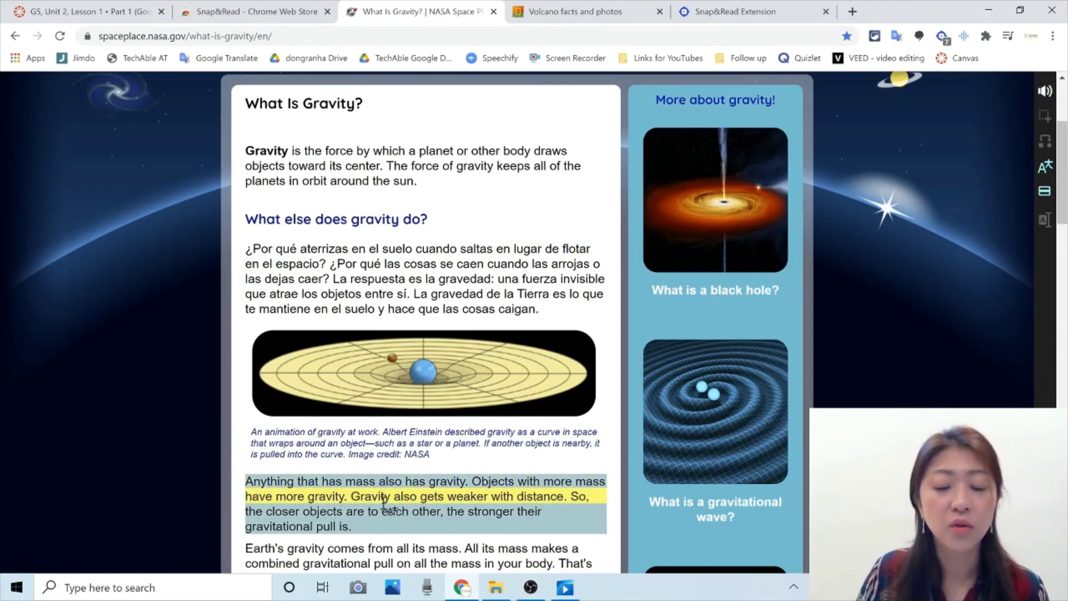
scroll(384, 497, "down", 3)
left_click(295, 302)
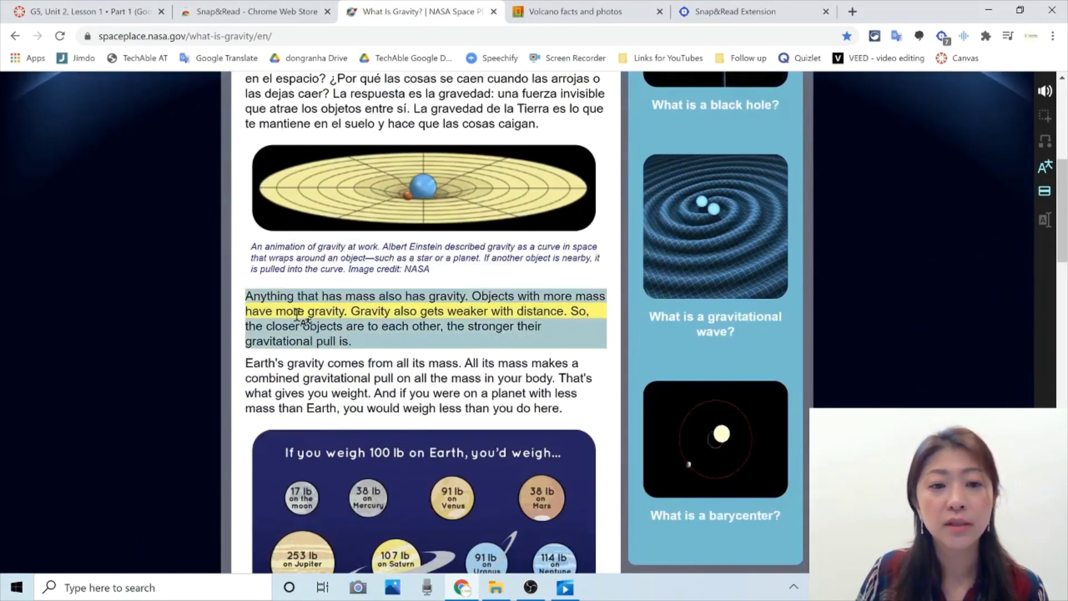
left_click(1048, 169)
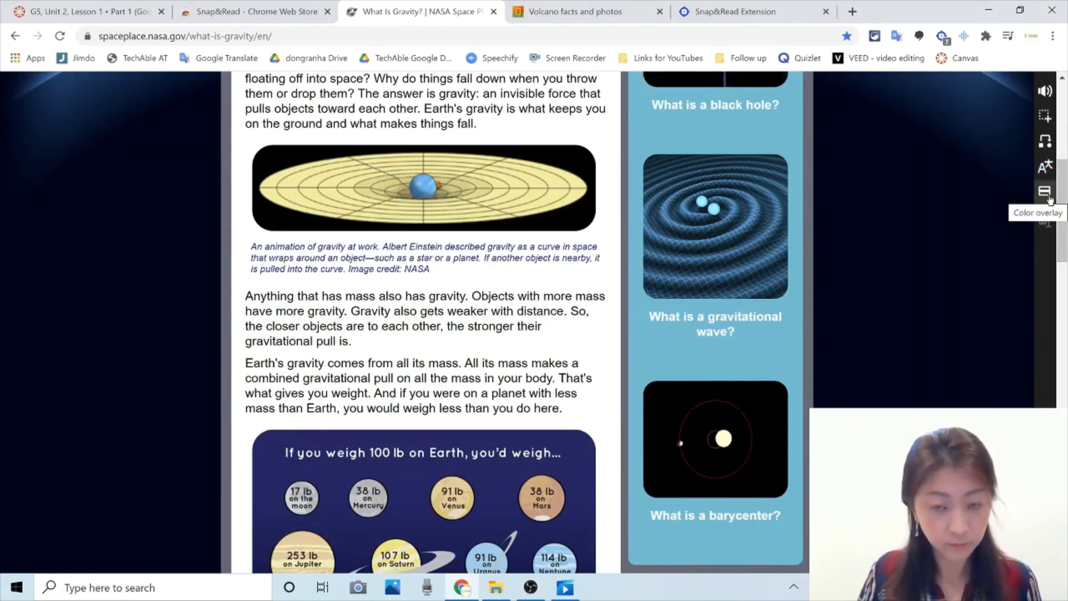
Step: Scroll to 'Gravity in our universe' and screenshot-read the orange 'Watch this video…' black-hole caption aloud
scroll(502, 325, "down", 3)
scroll(402, 213, "down", 2)
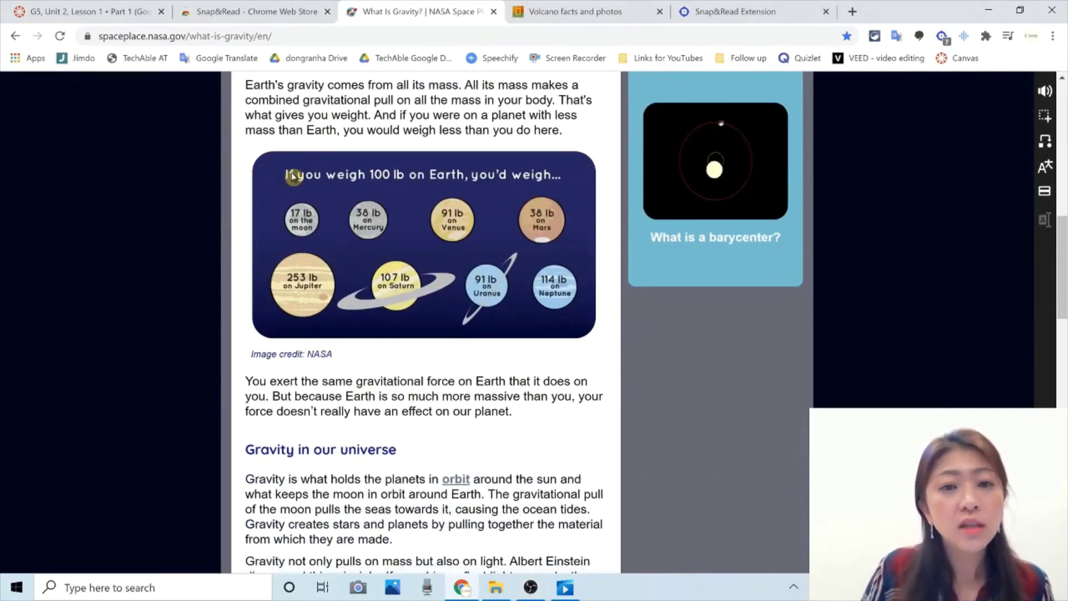
left_click_drag(265, 189, 568, 197)
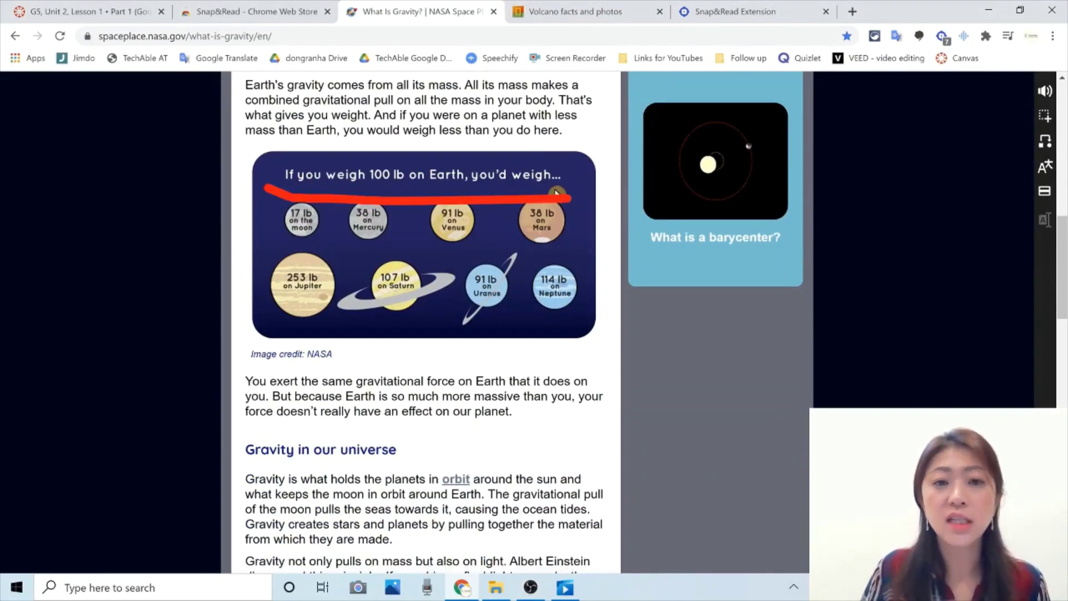
scroll(379, 196, "down", 6)
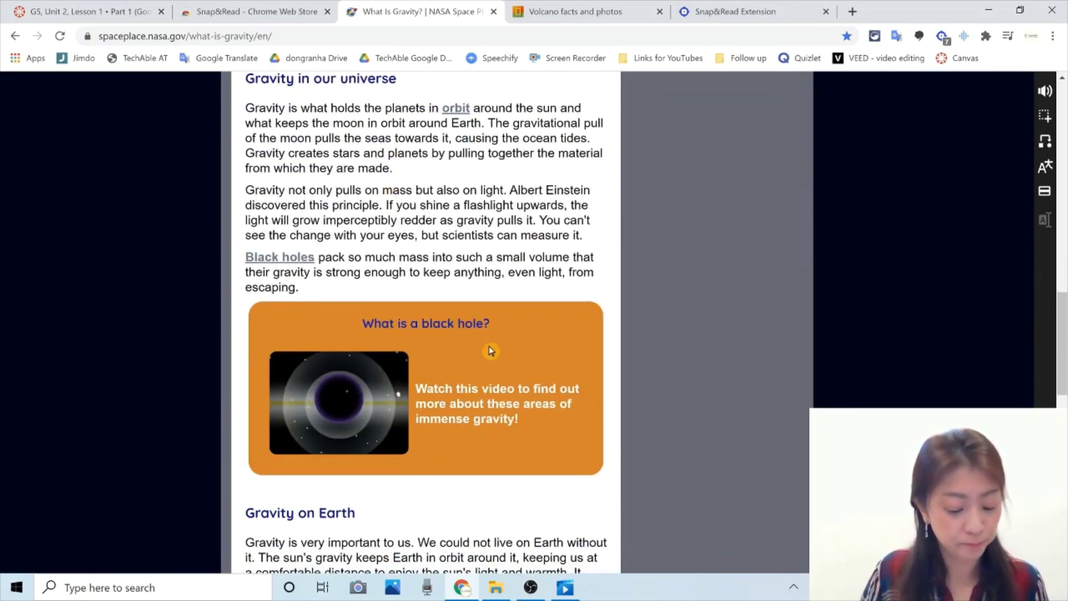
left_click_drag(402, 359, 409, 364)
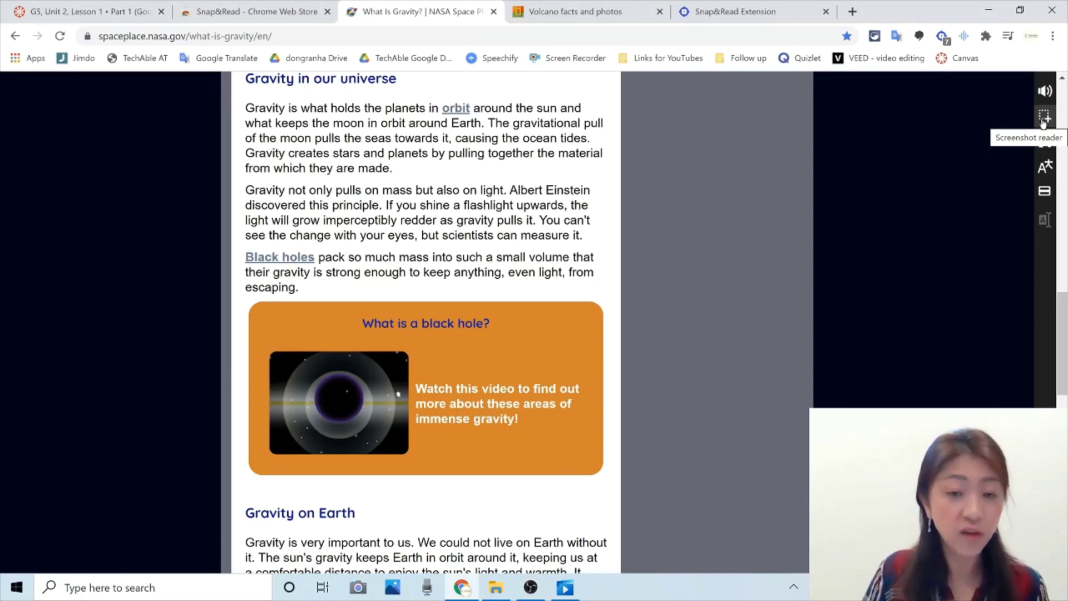
left_click(1045, 116)
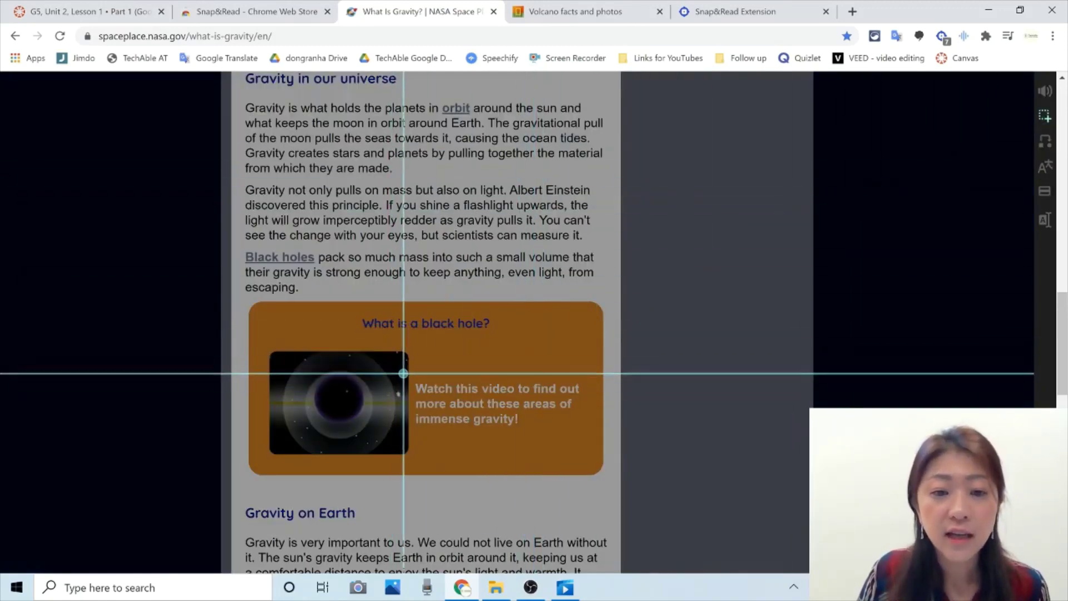
left_click_drag(412, 377, 598, 437)
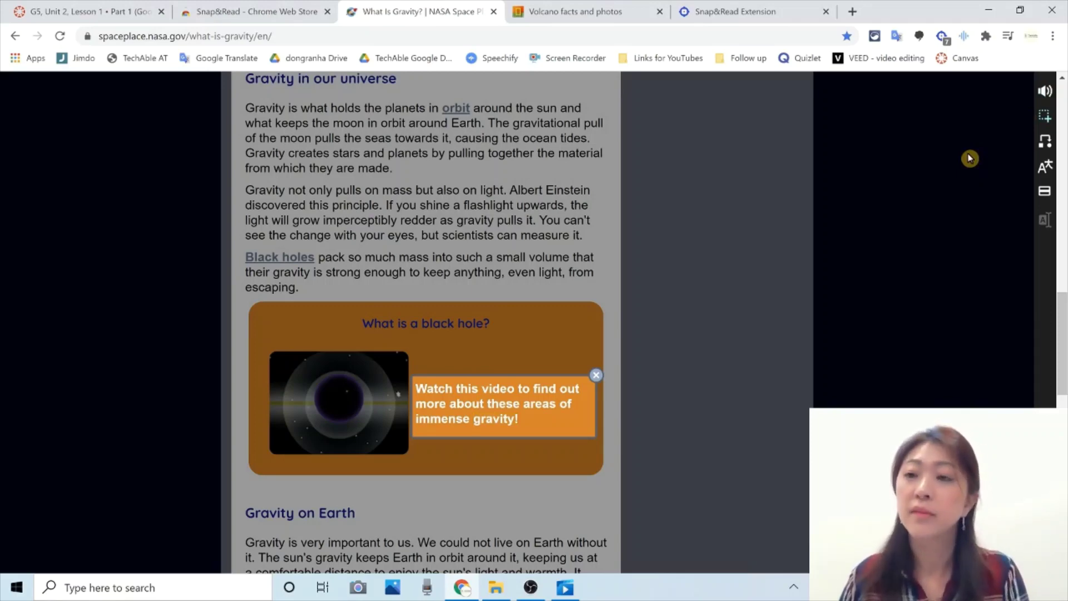
left_click(1045, 116)
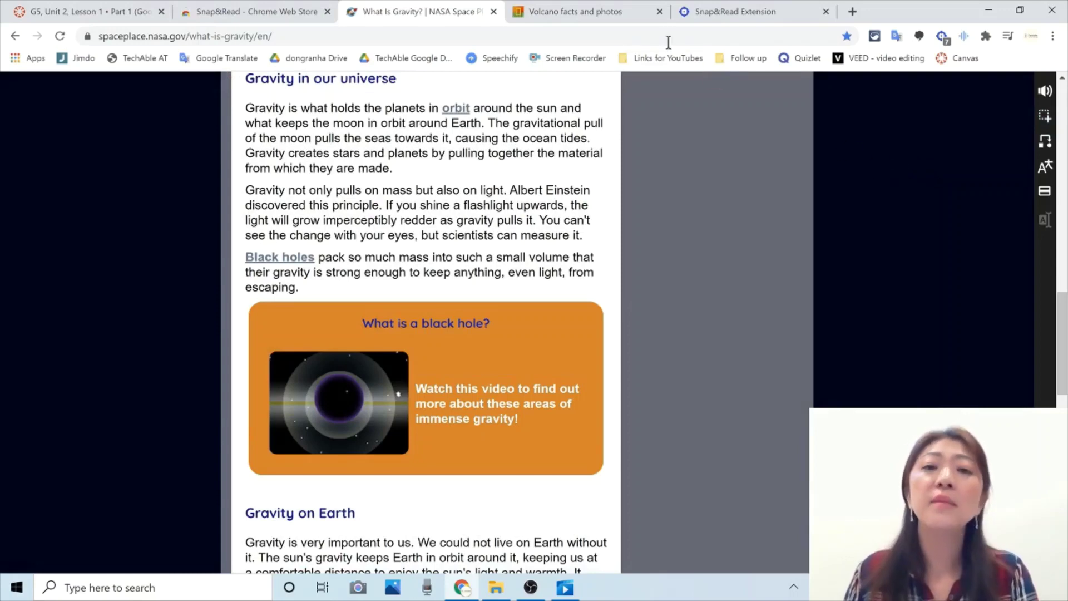
Step: Switch to the 'Volcano facts and photos' page and scroll down to 'Carpet of Ash' and back up
left_click(592, 20)
scroll(937, 398, "down", 3)
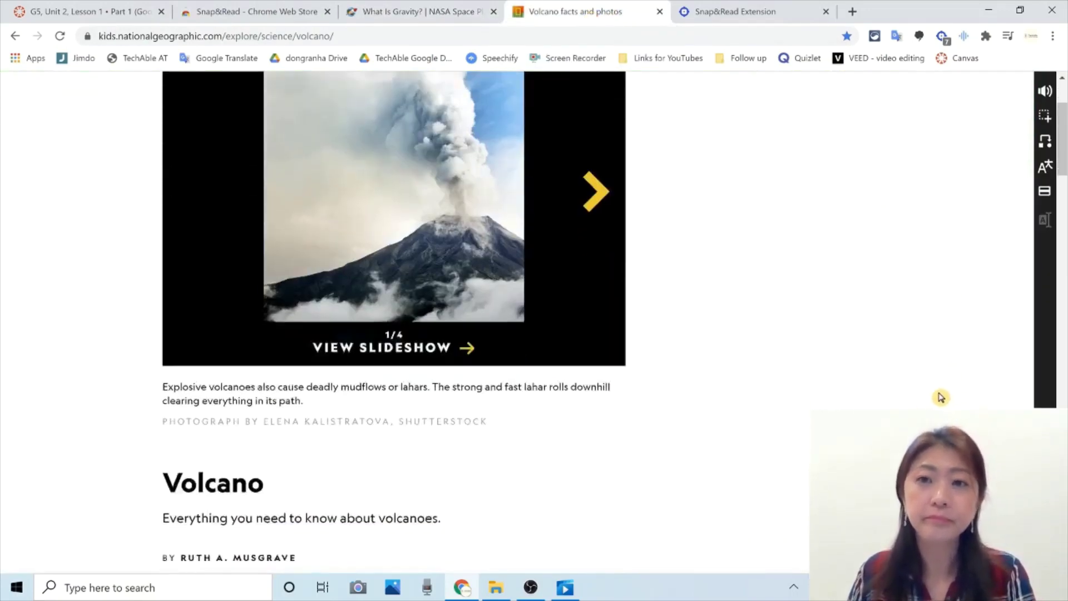
scroll(932, 386, "up", 3)
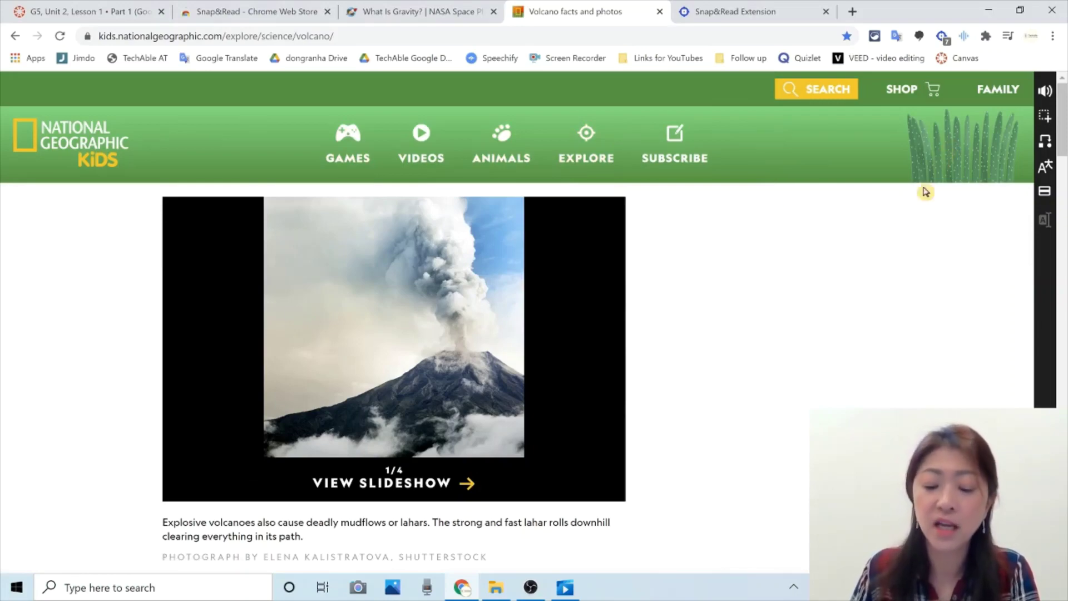
scroll(723, 341, "down", 5)
scroll(821, 354, "down", 8)
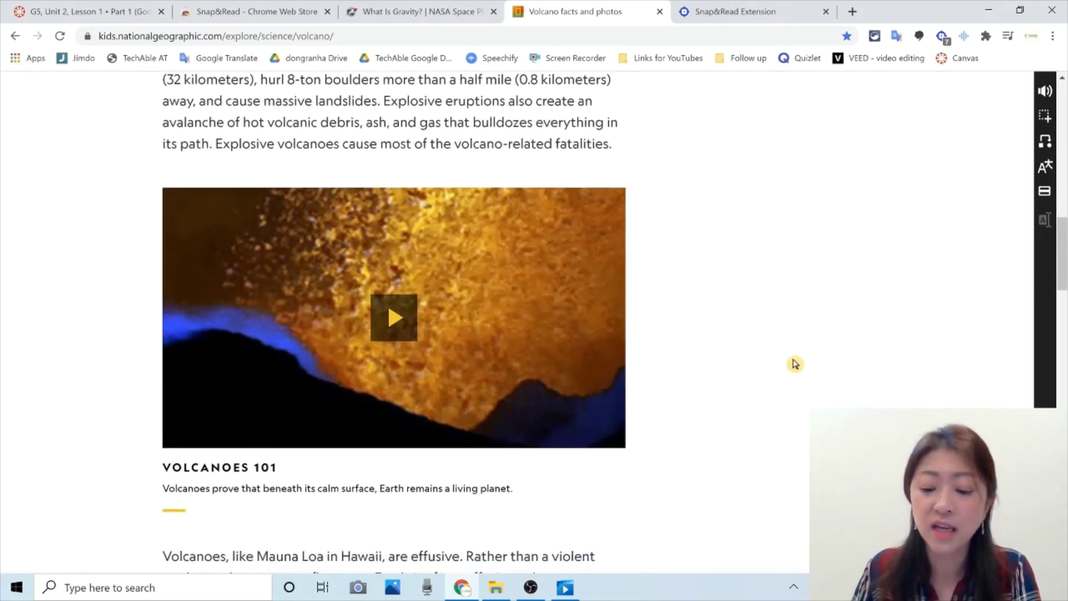
scroll(780, 360, "down", 3)
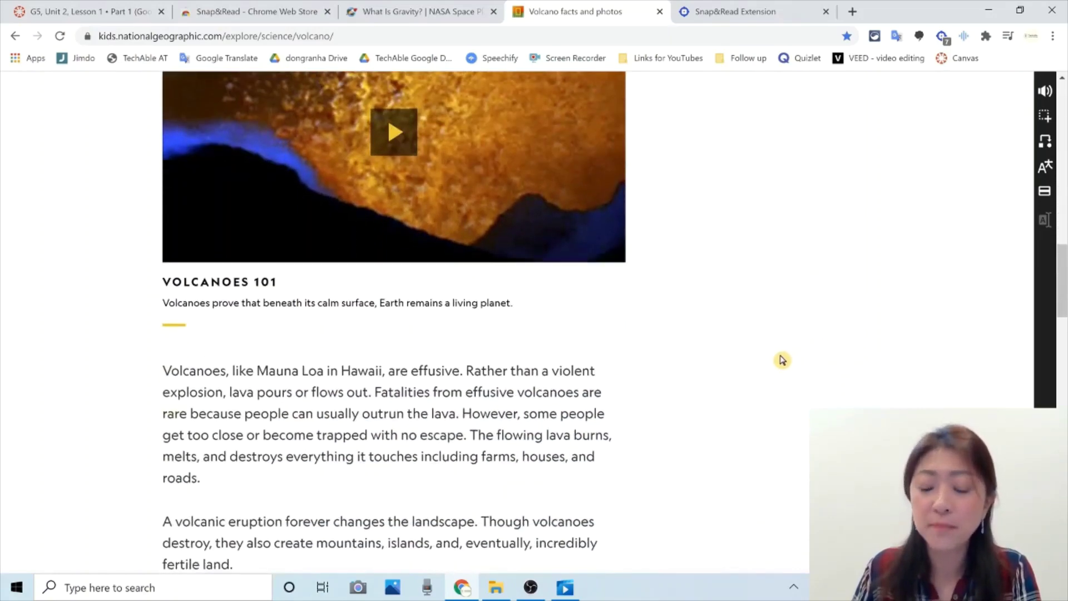
scroll(781, 360, "down", 6)
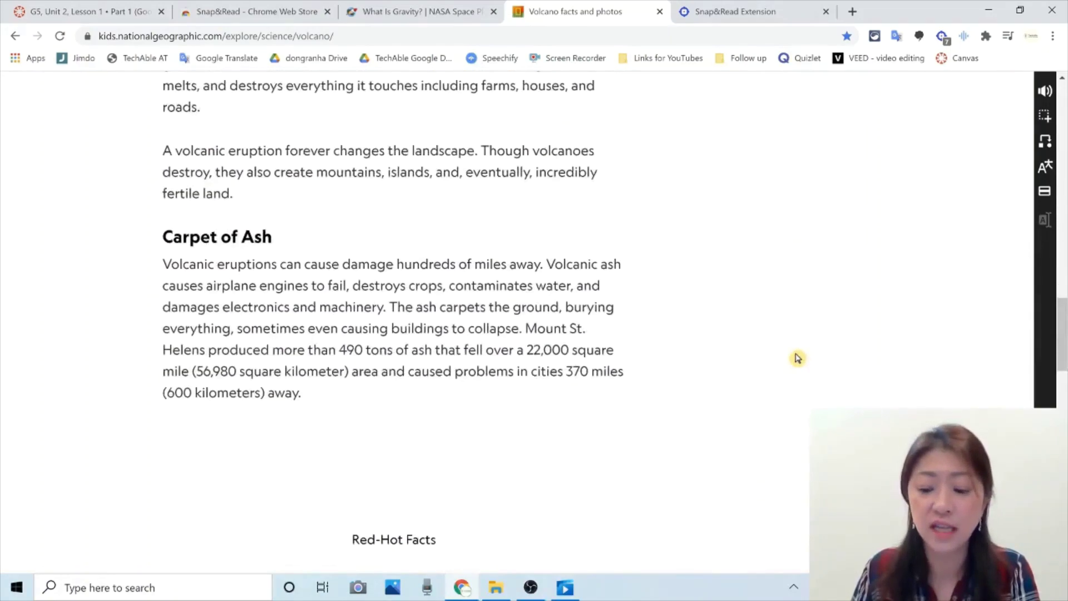
scroll(791, 361, "down", 2)
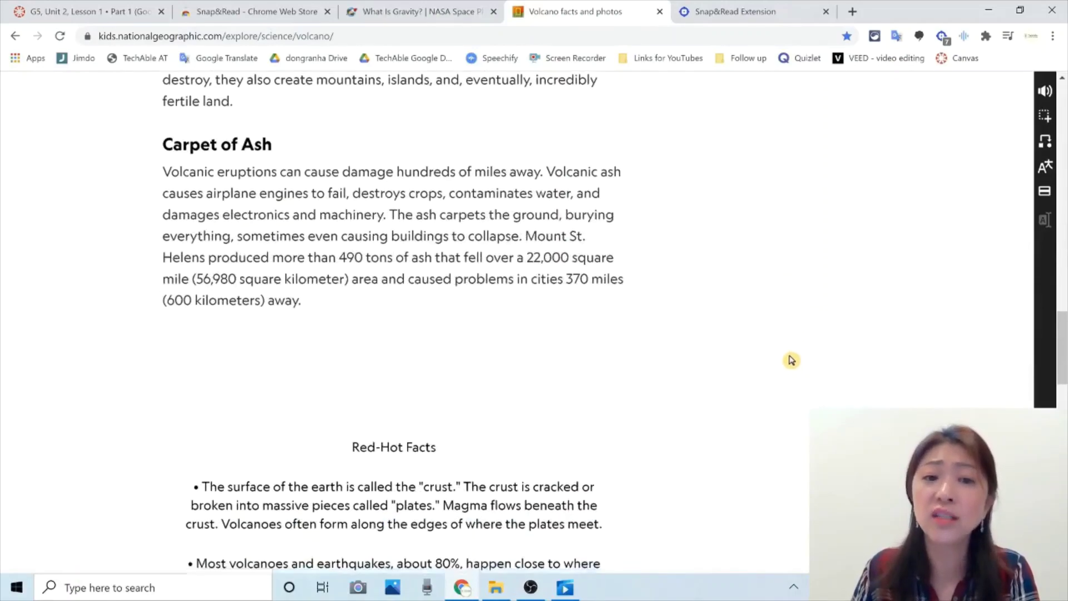
scroll(795, 356, "up", 8)
scroll(802, 345, "up", 15)
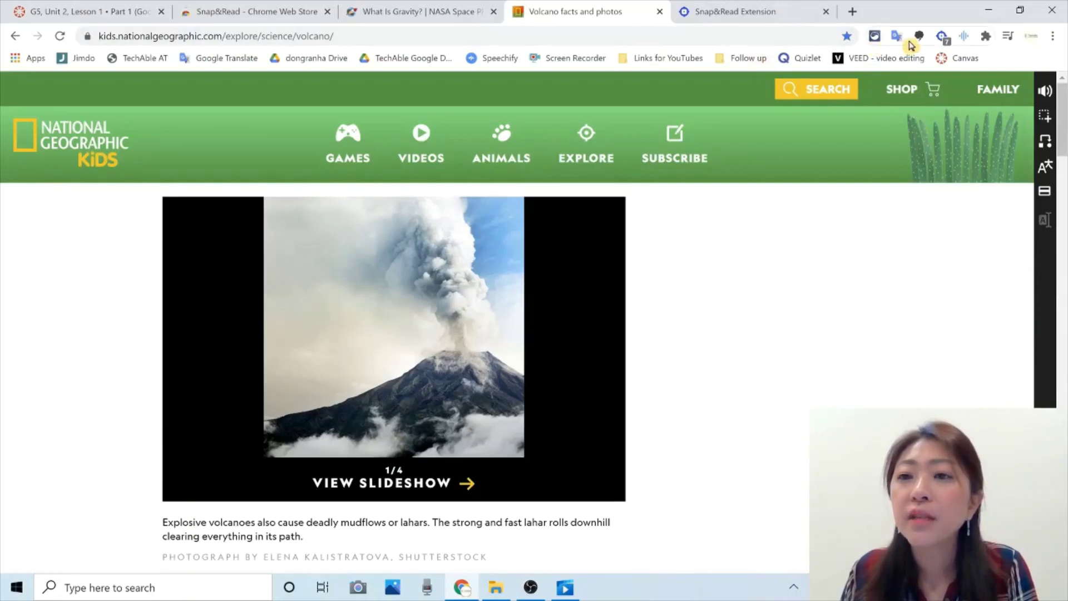
left_click(945, 38)
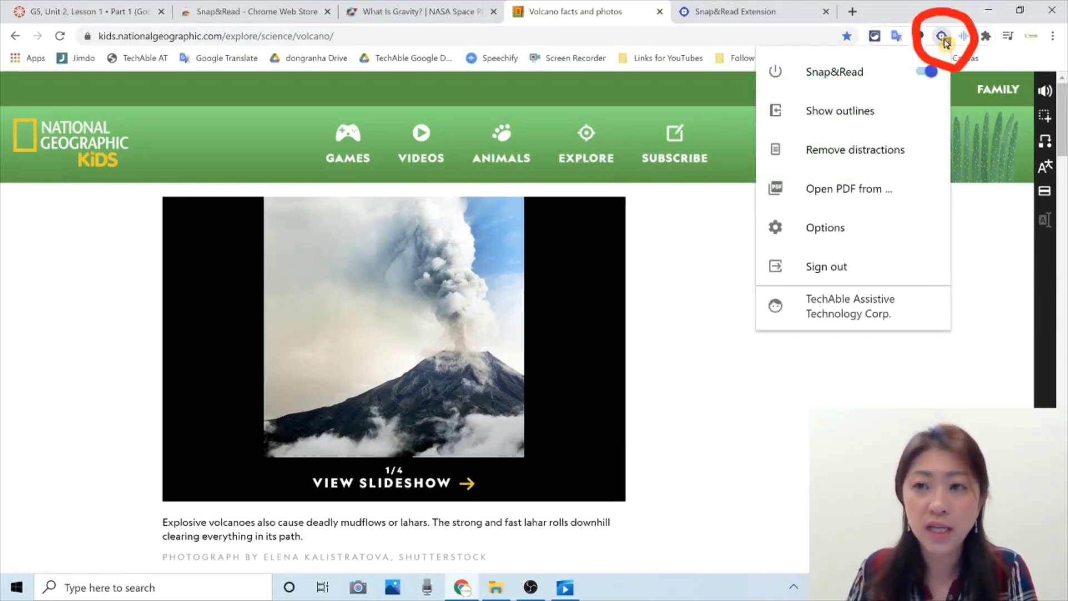
left_click(936, 14)
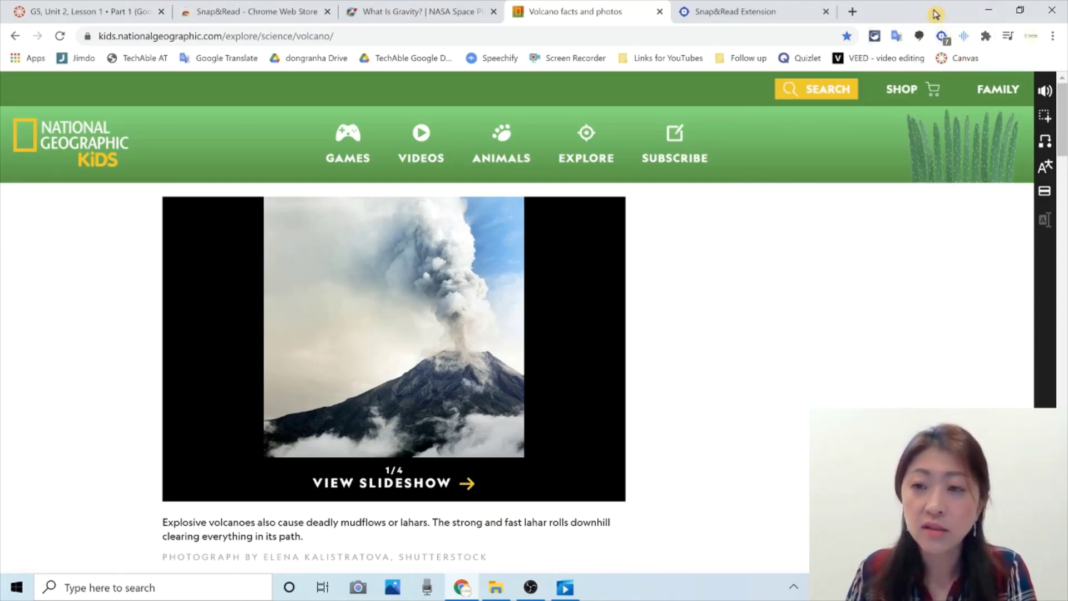
left_click(943, 38)
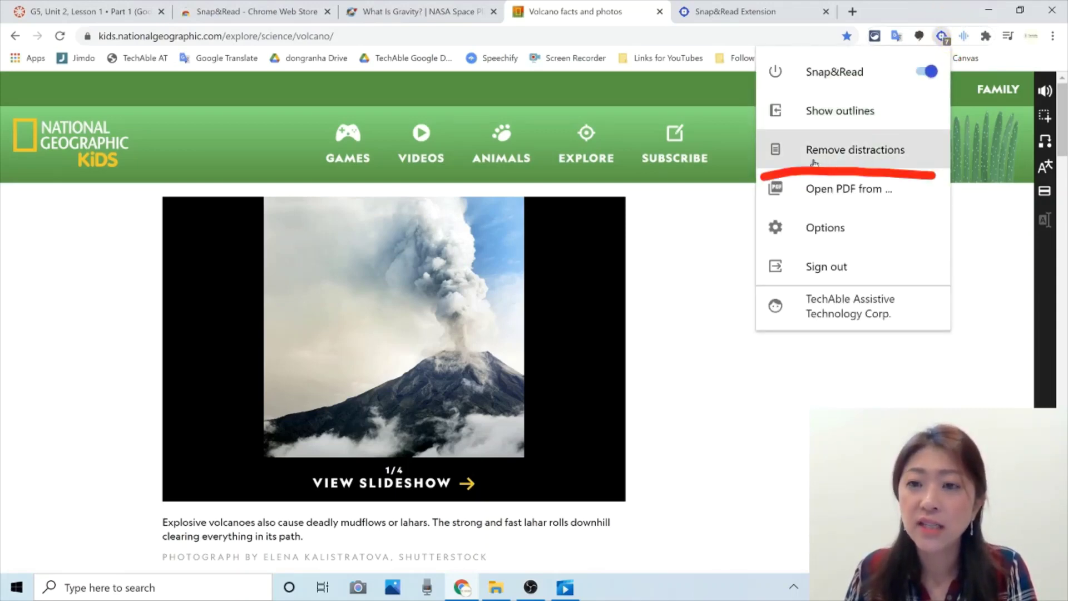
left_click(880, 153)
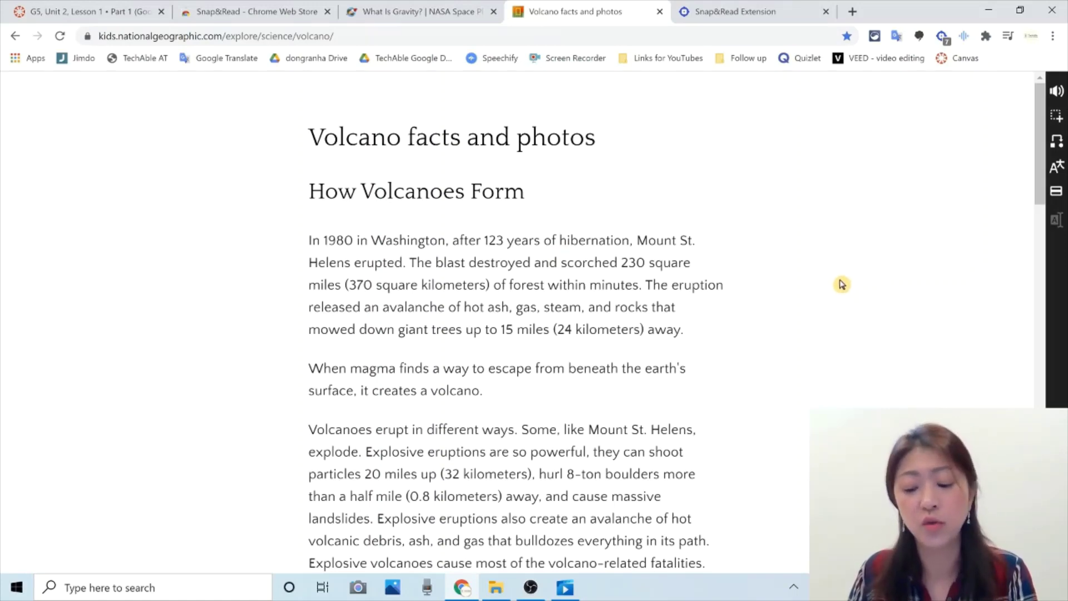
scroll(644, 289, "down", 10)
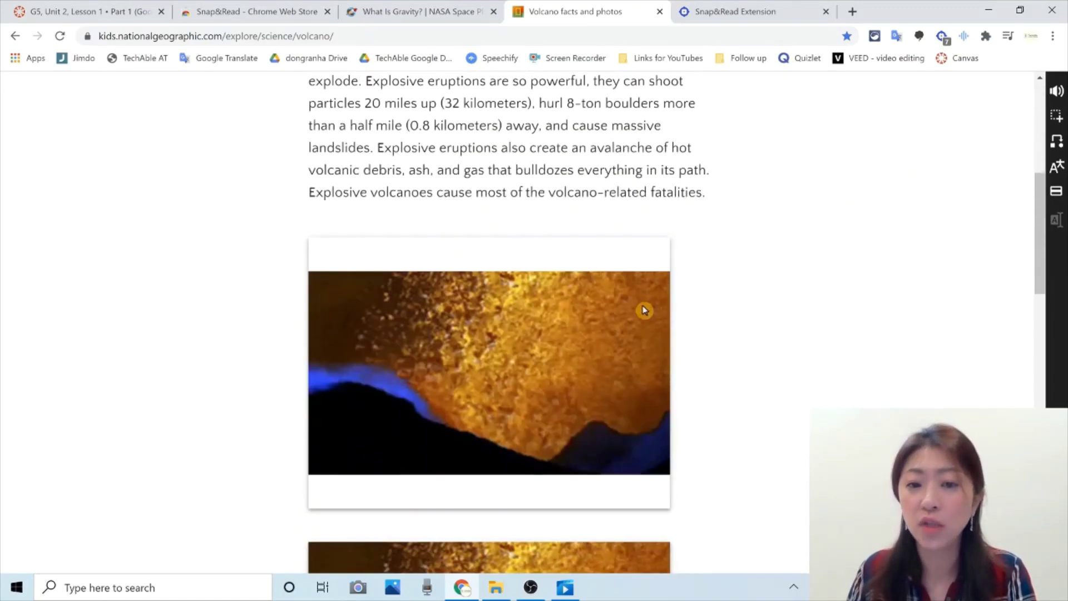
scroll(858, 307, "down", 5)
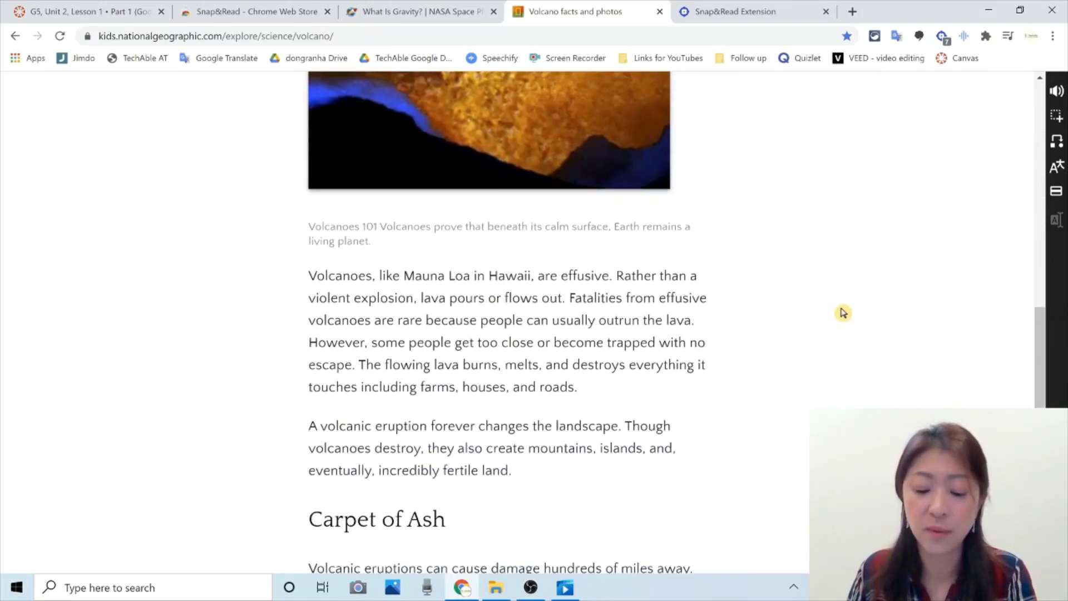
scroll(841, 312, "up", 15)
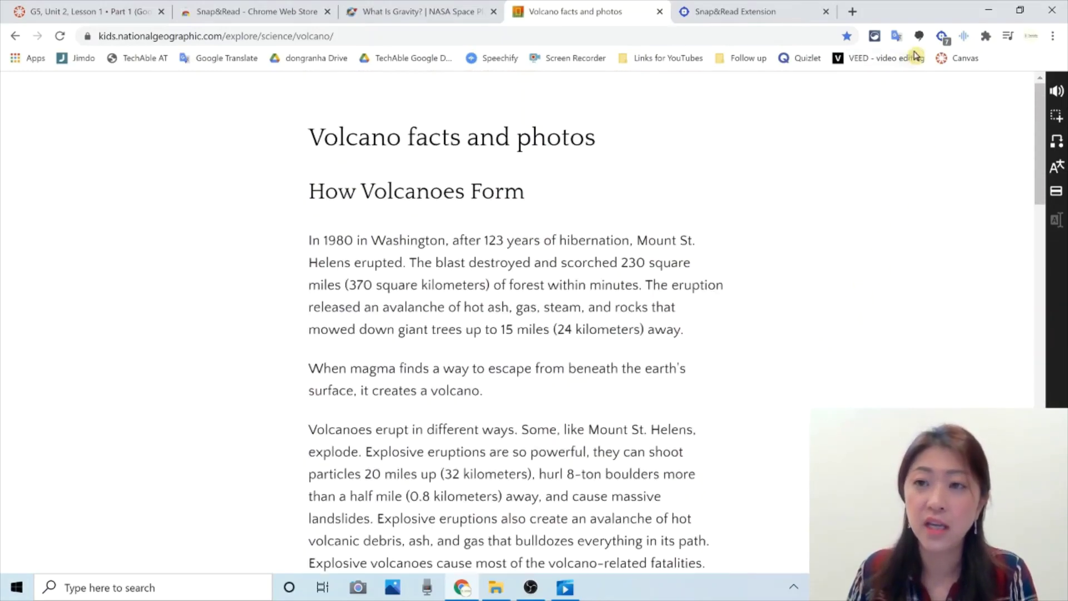
left_click(943, 37)
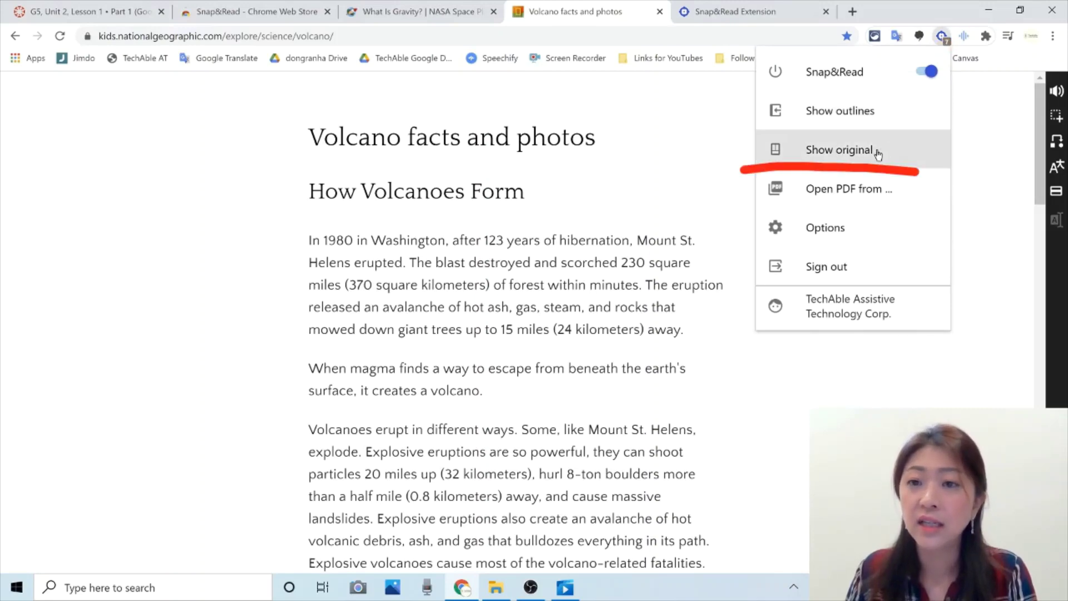
Step: Restore the volcano article's original layout and show Snap&Read's outlines panel beside it
left_click(848, 154)
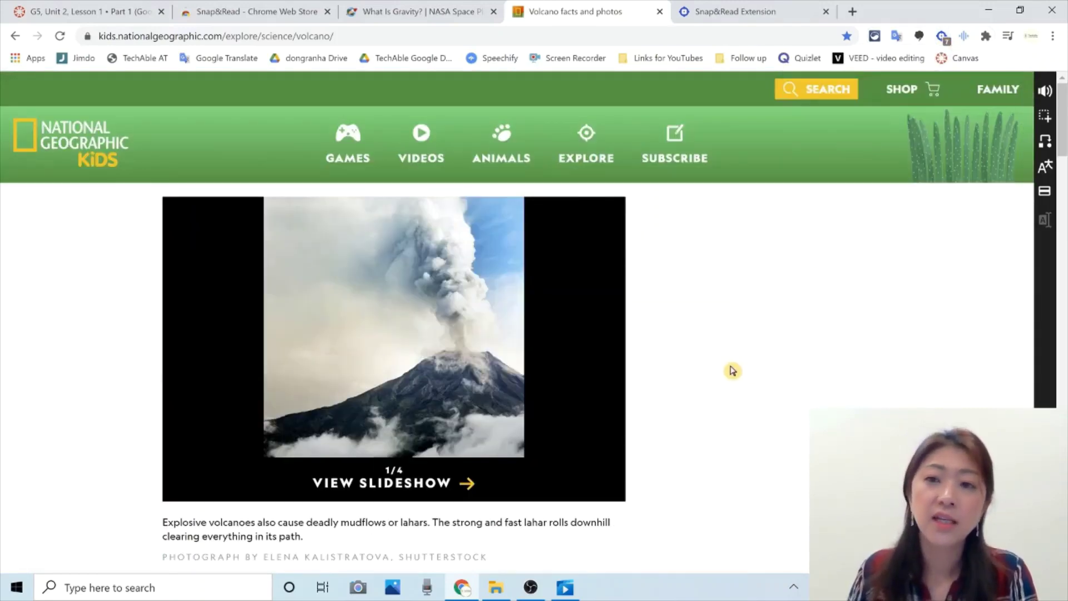
scroll(734, 367, "down", 3)
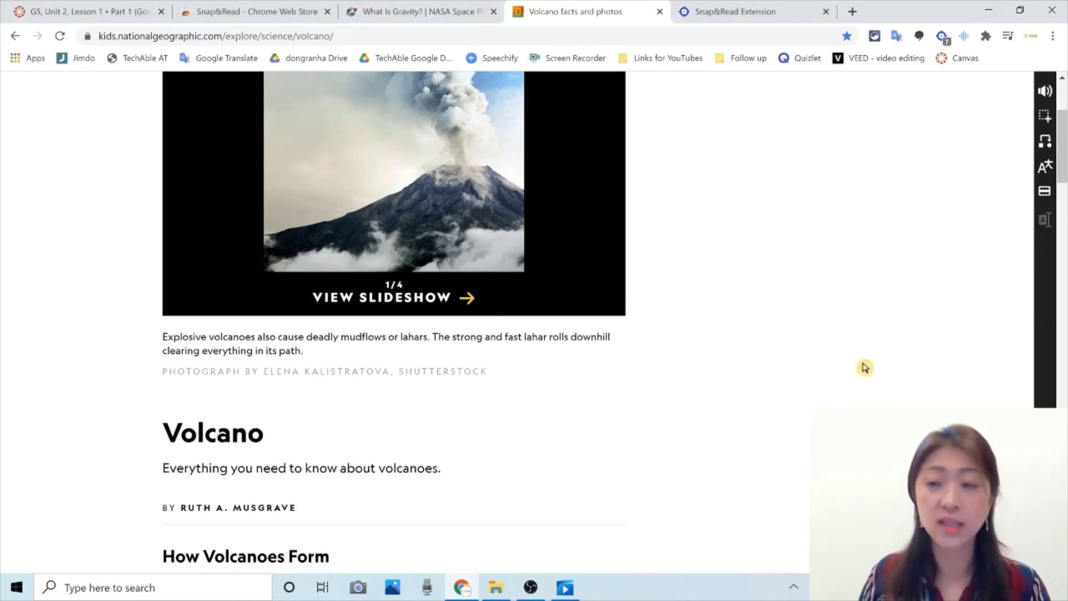
left_click(942, 36)
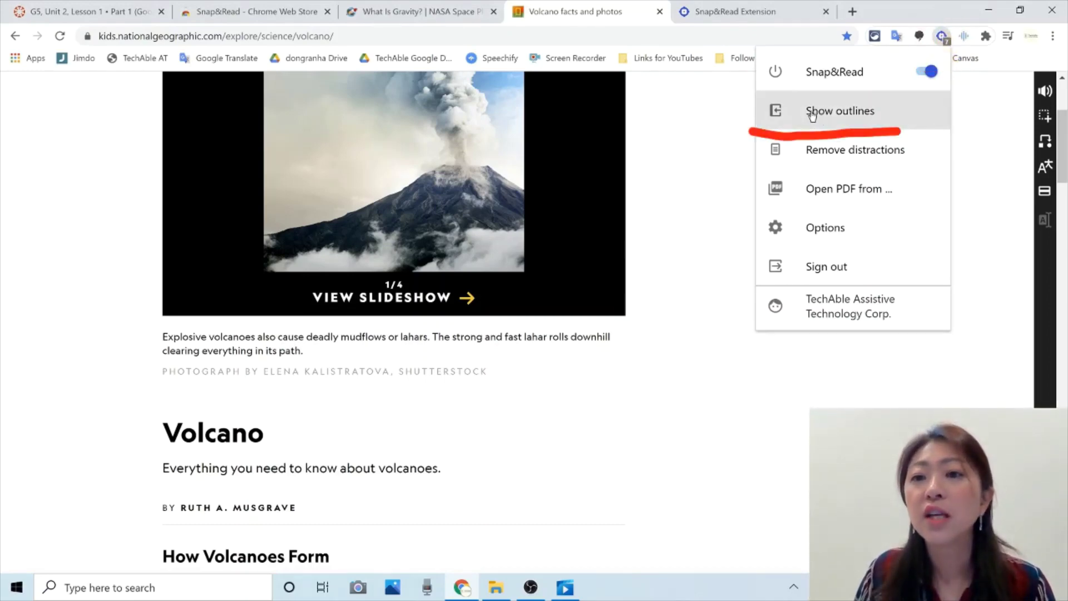
left_click(856, 111)
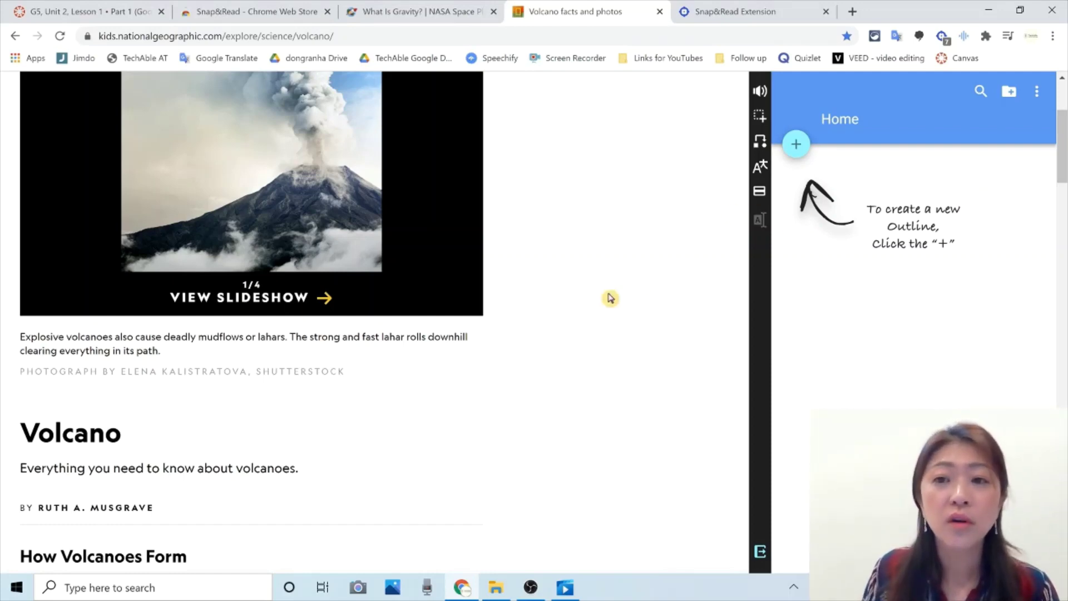
left_click(801, 152)
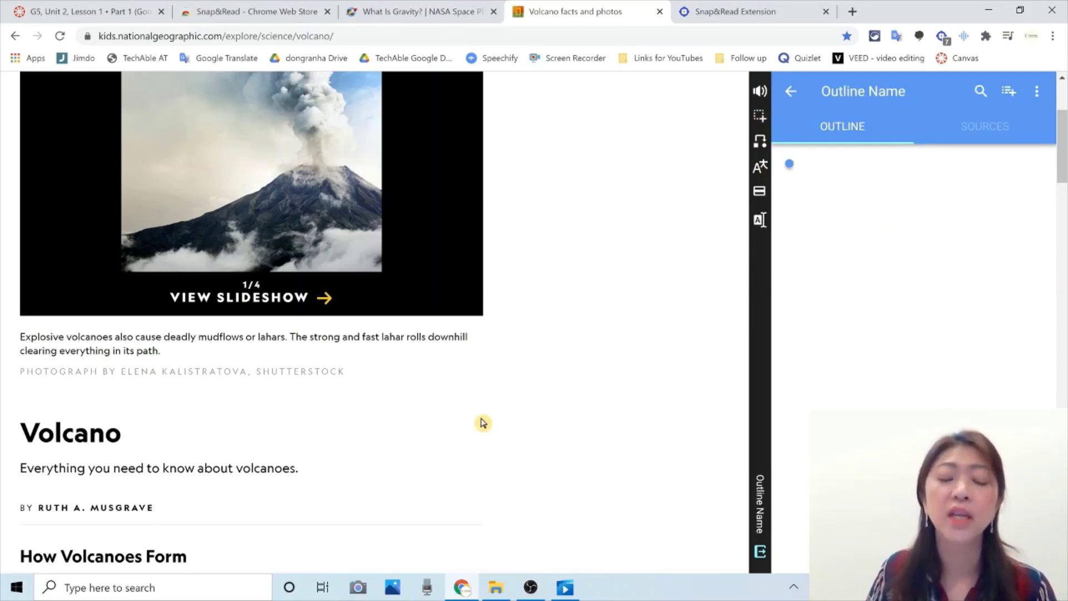
scroll(532, 406, "down", 5)
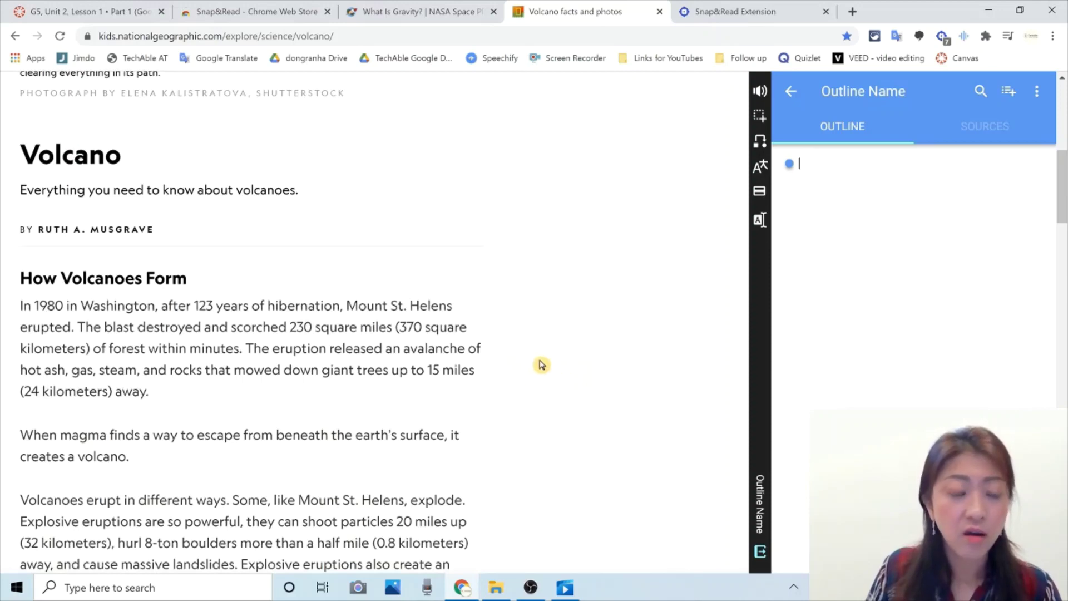
scroll(579, 350, "down", 3)
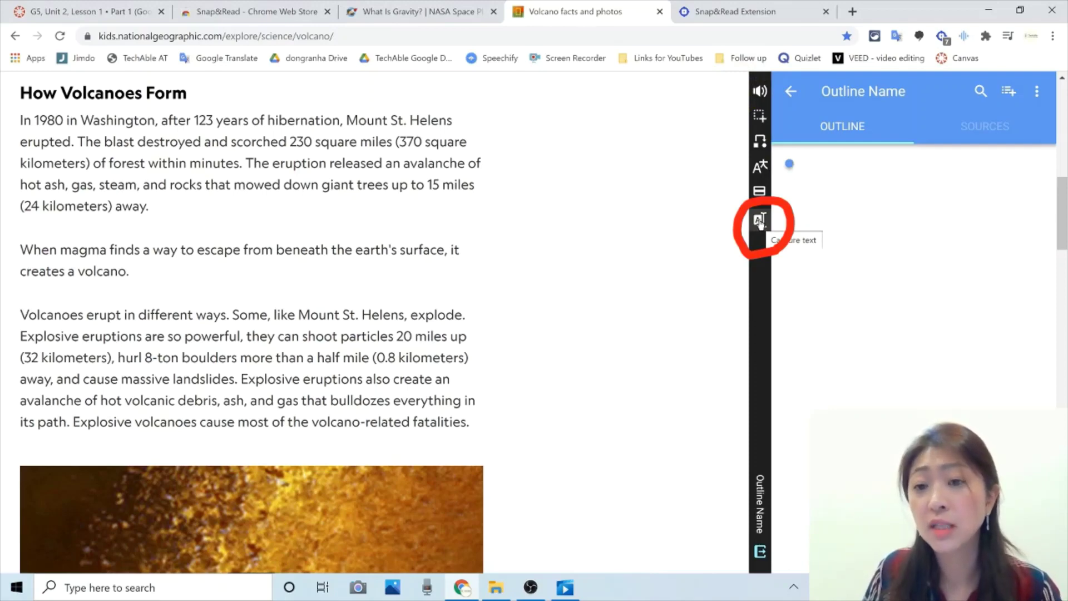
Step: Capture the 1980 Mount St. Helens sentence and the Mauna Loa effusive volcano passage into the outline
left_click(761, 222)
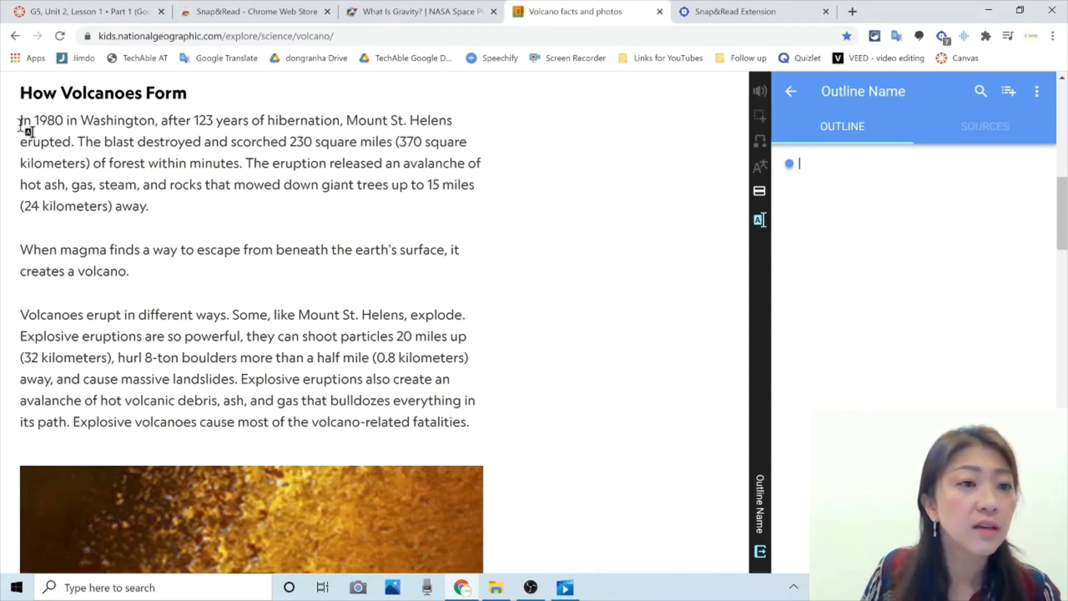
left_click_drag(21, 120, 93, 149)
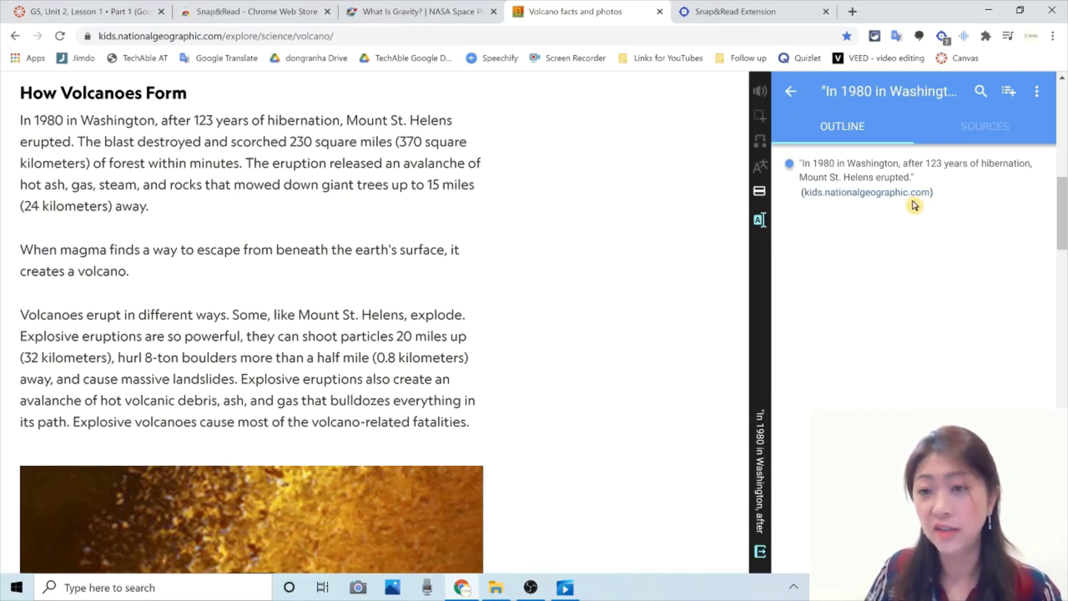
scroll(528, 314, "down", 10)
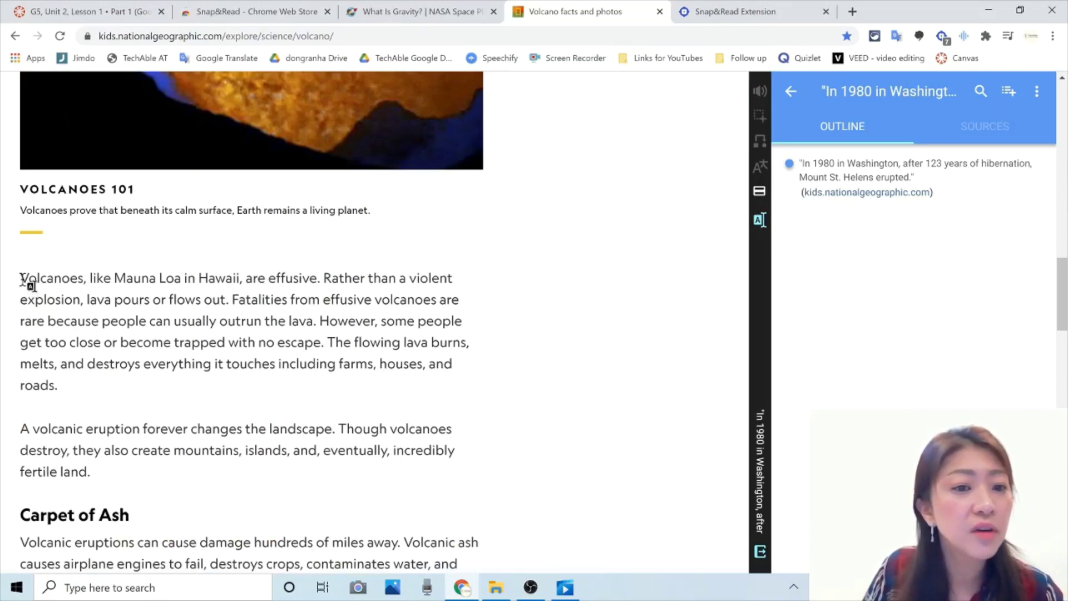
left_click_drag(28, 279, 289, 318)
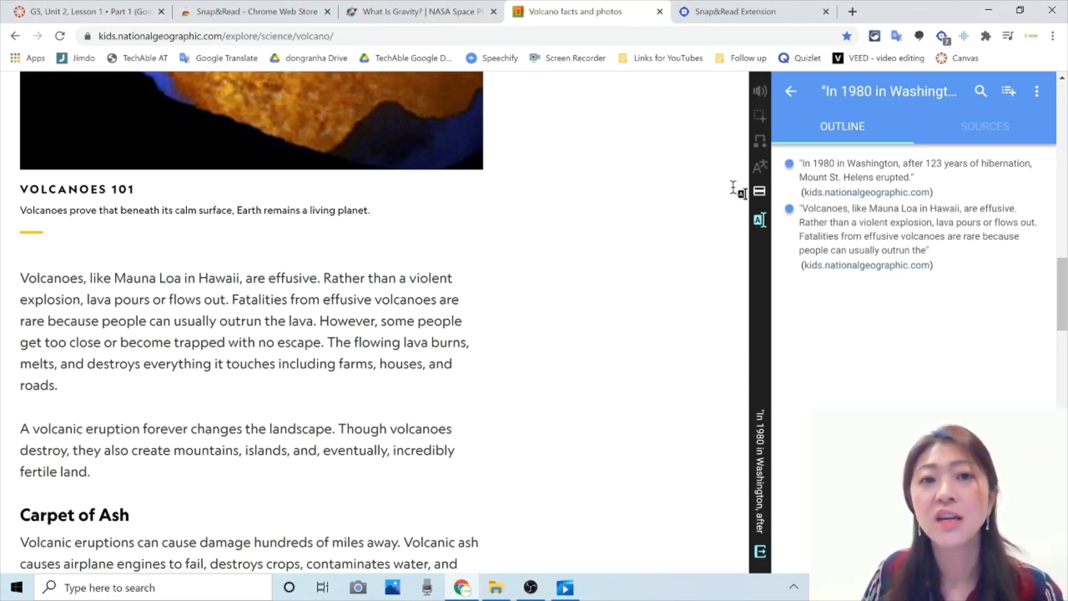
Step: On What Is Gravity?, capture the 'Gravity is very important to us…' sentences and the GRACE paragraph
left_click(439, 13)
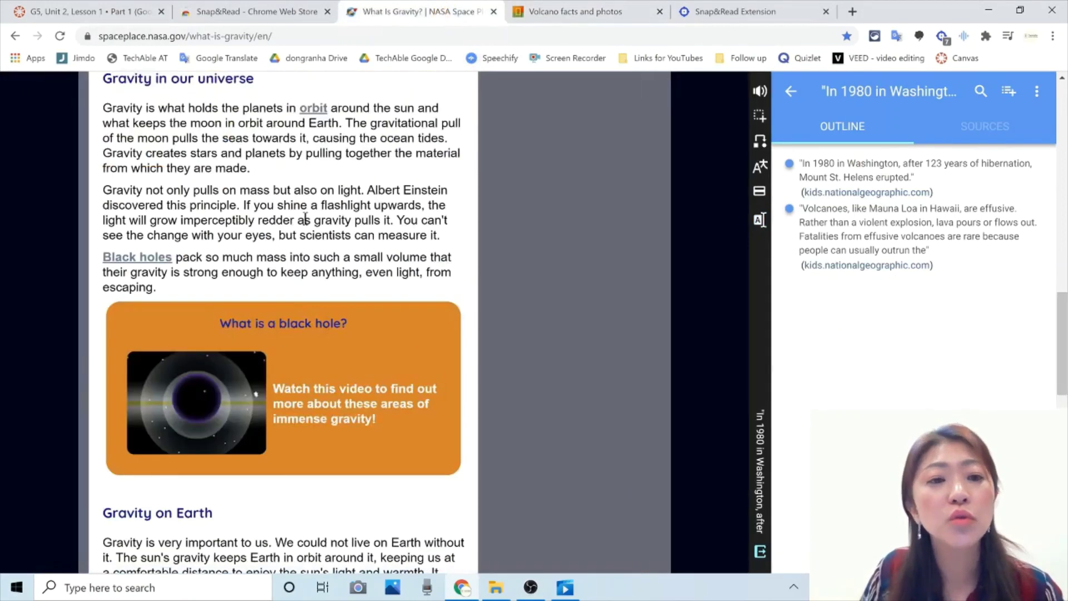
scroll(323, 181, "down", 5)
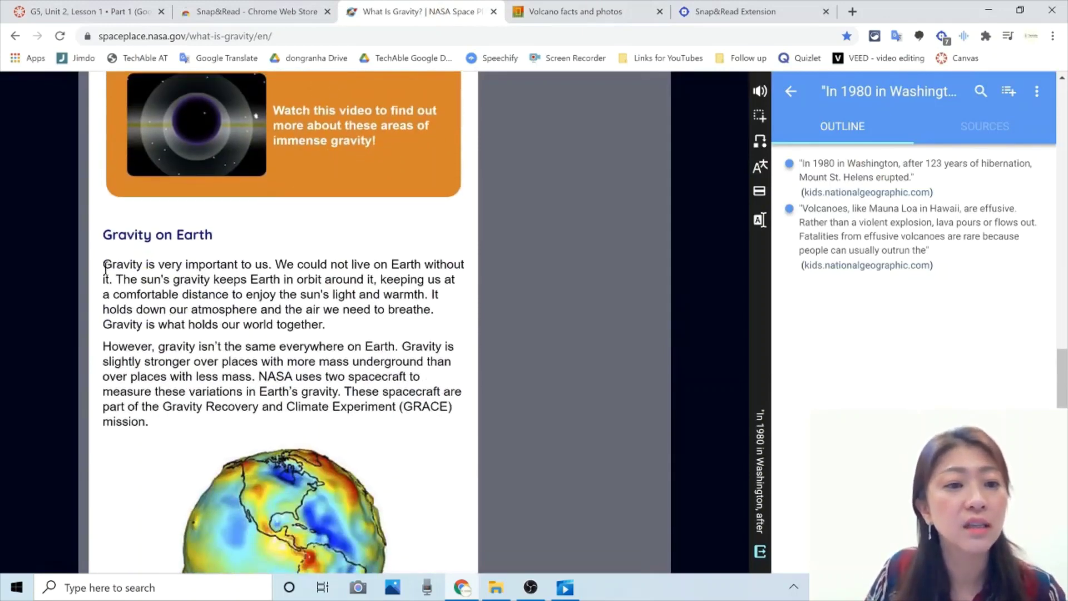
left_click(759, 220)
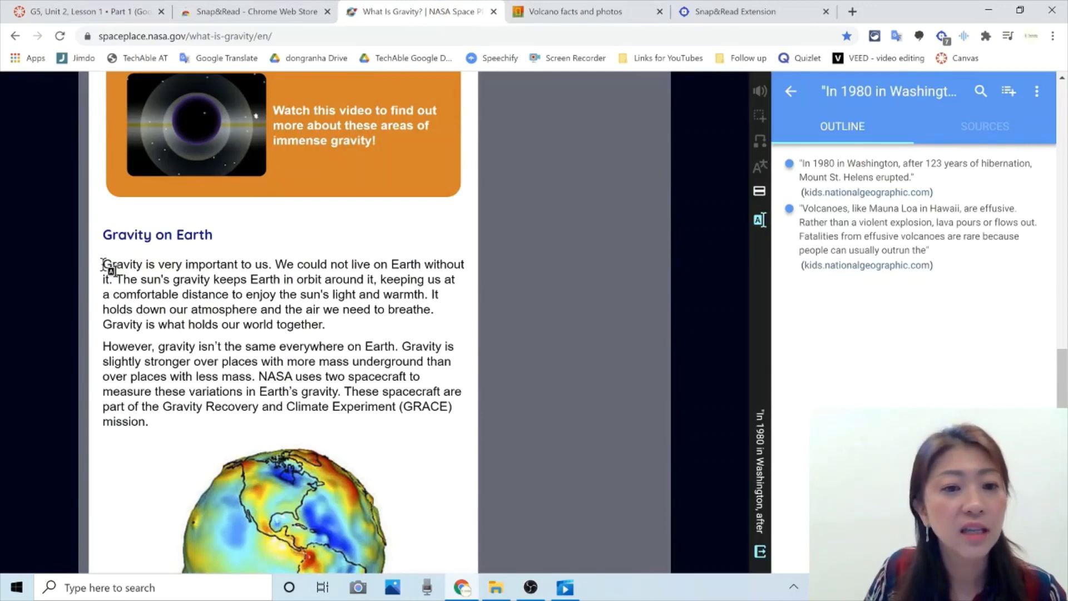
left_click_drag(103, 265, 119, 284)
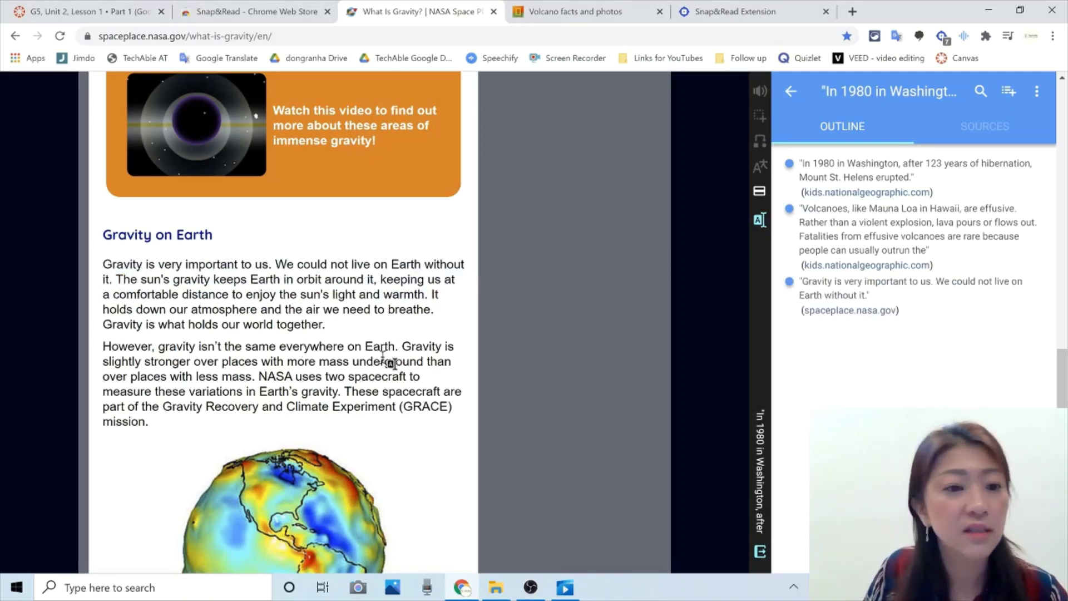
scroll(386, 362, "down", 10)
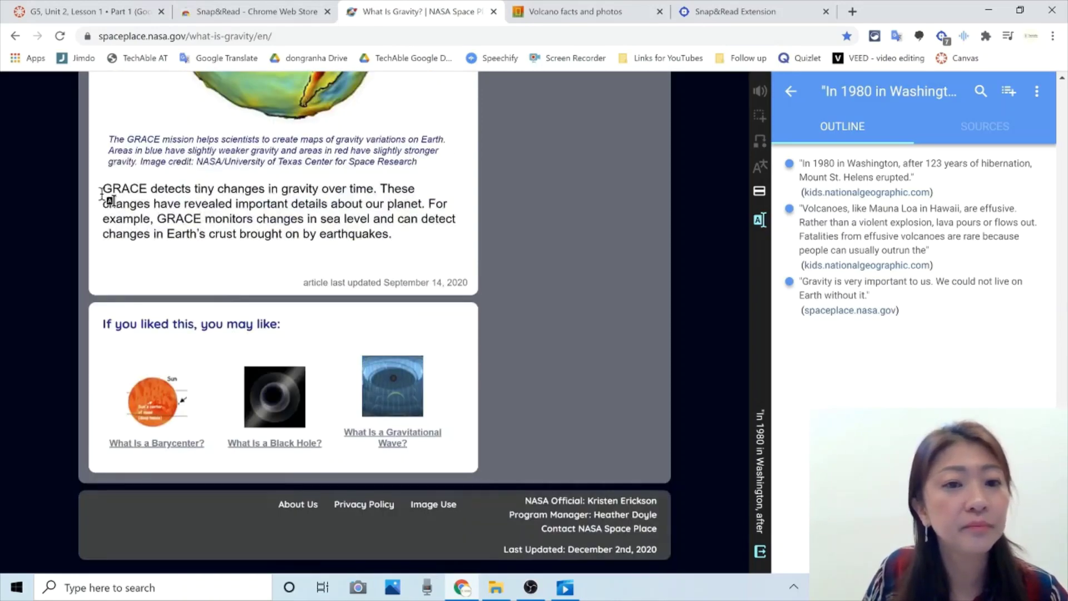
left_click_drag(103, 190, 401, 249)
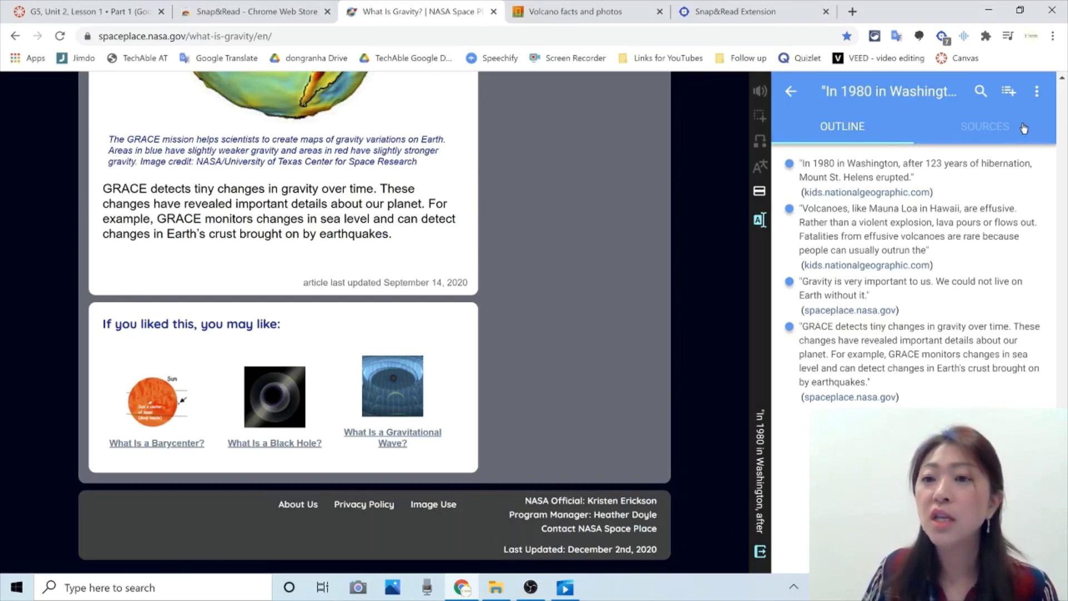
left_click(983, 128)
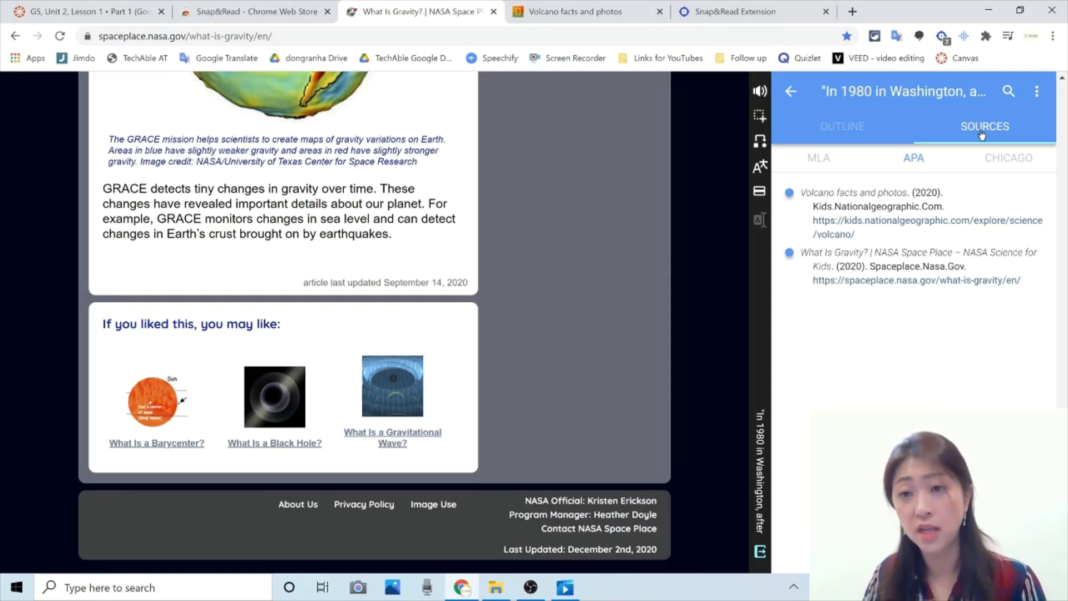
left_click(819, 163)
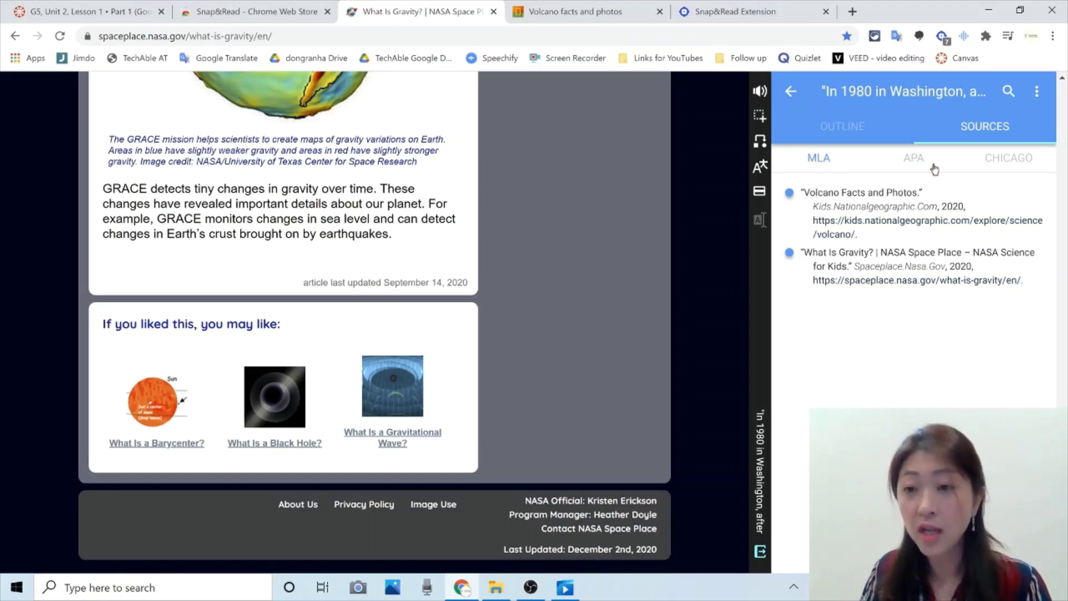
left_click(916, 164)
left_click(1009, 165)
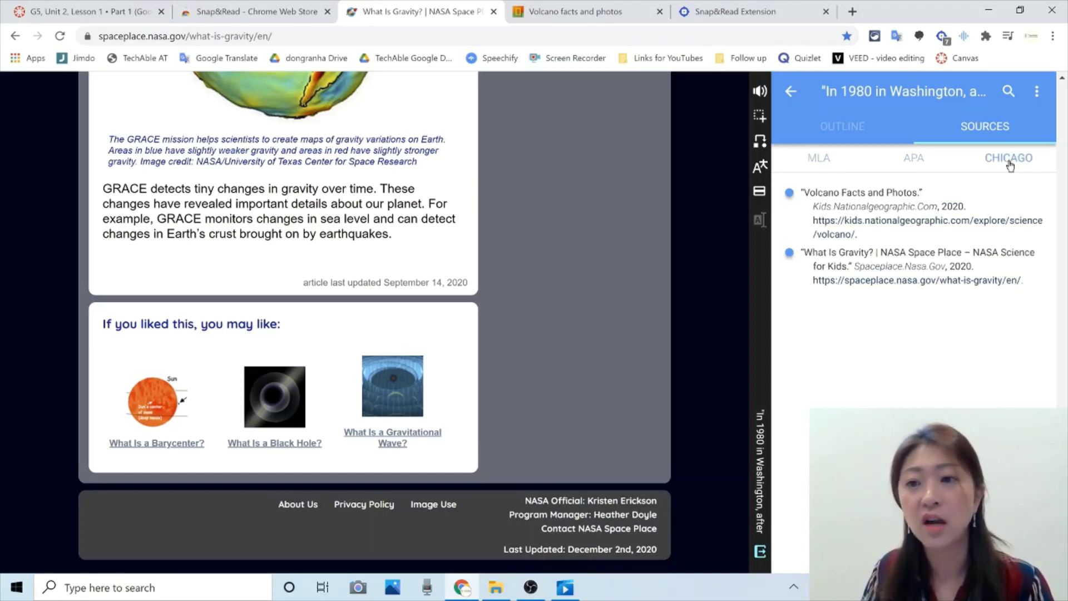
left_click(916, 163)
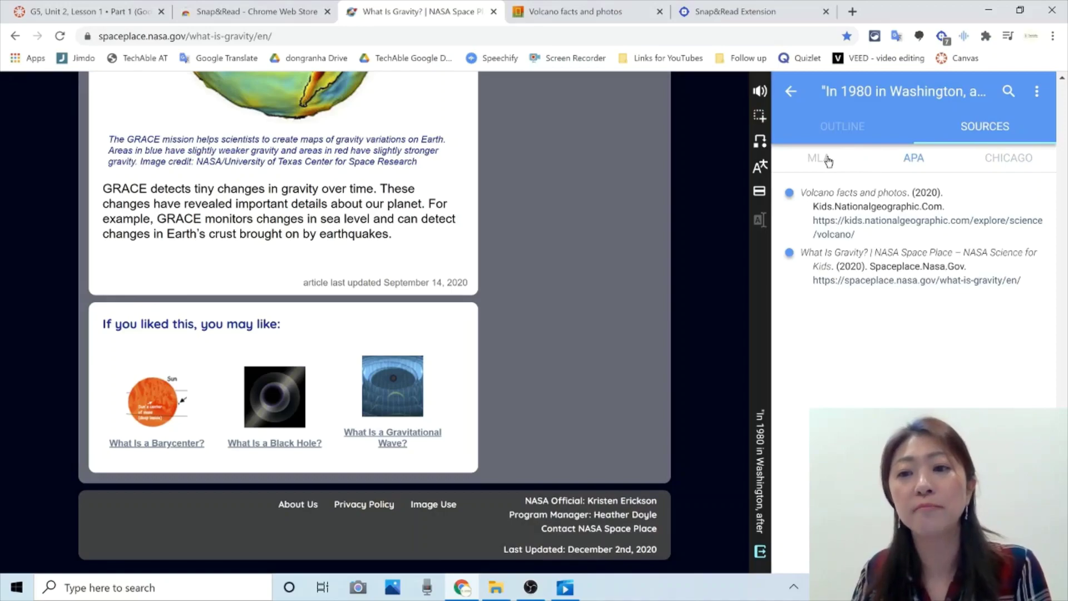